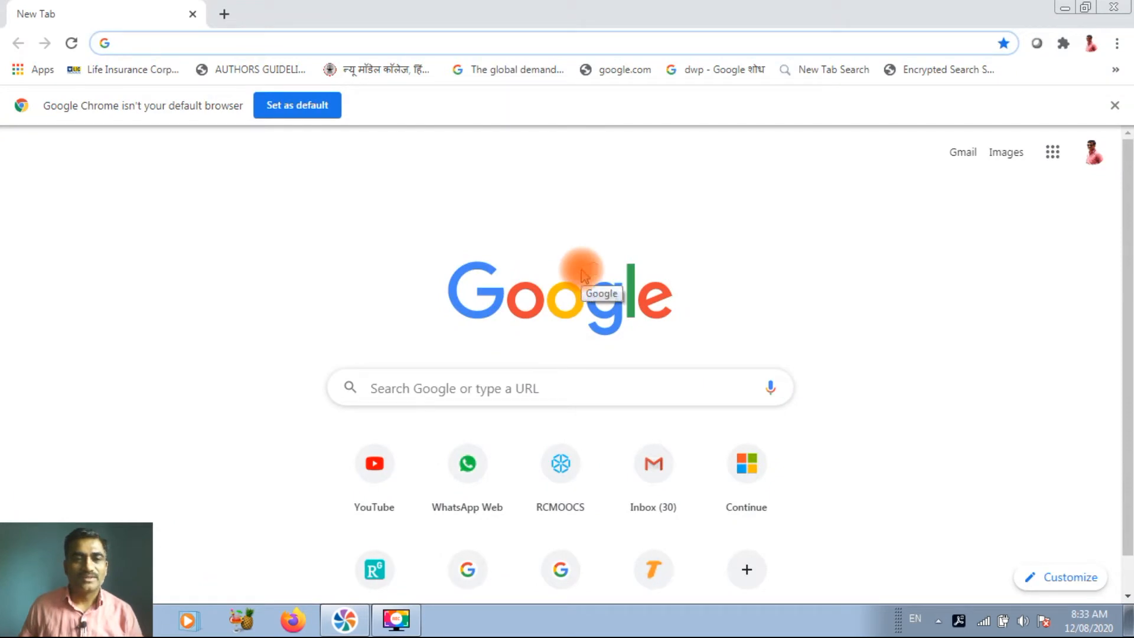
Open Google Classroom from the Google apps list
click(1052, 155)
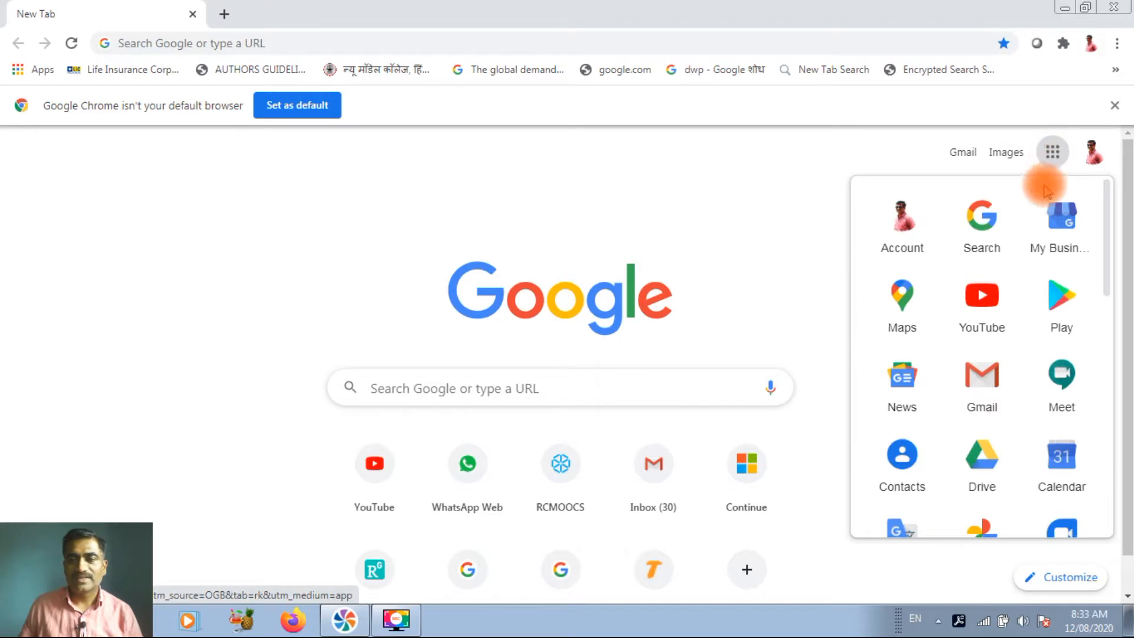
scroll(982, 372, down, 4)
scroll(987, 375, down, 5)
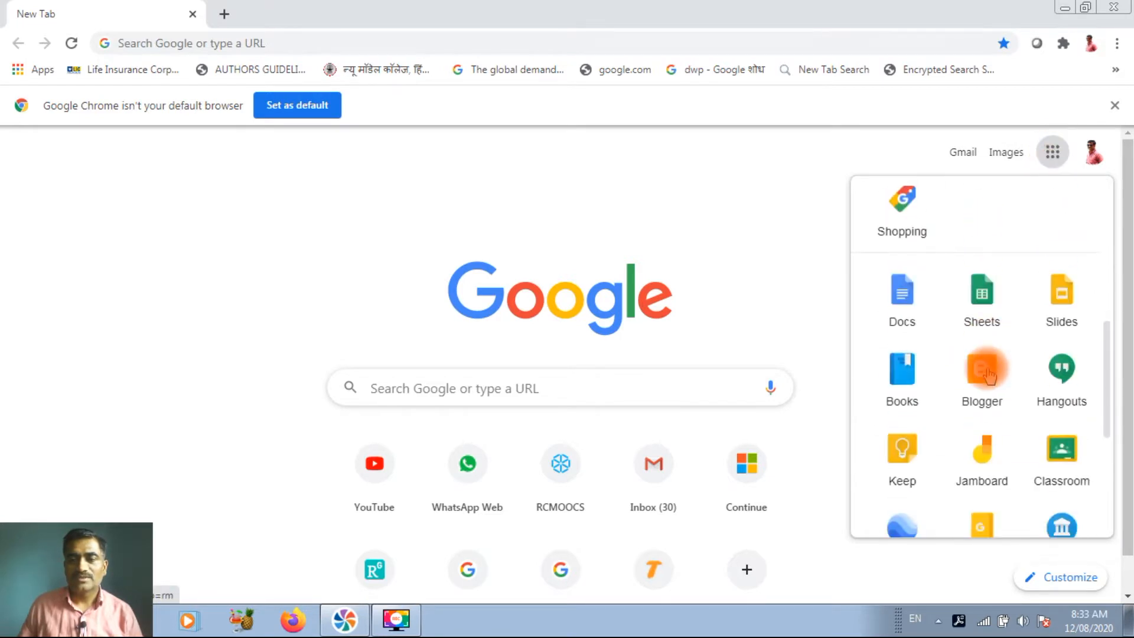
click(1055, 390)
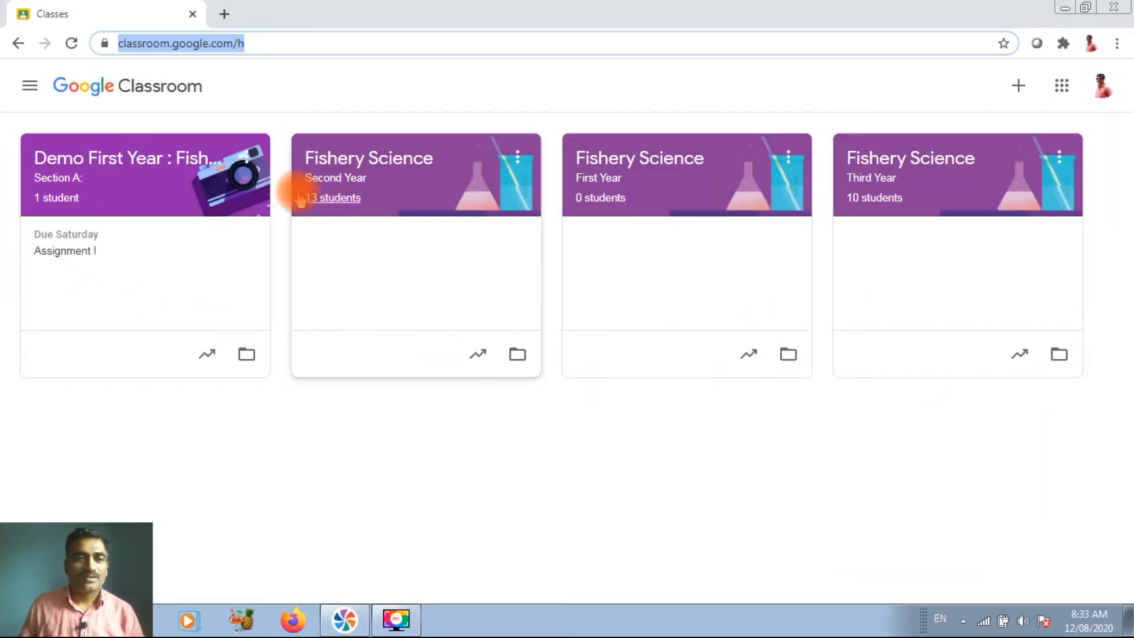
Start a new assignment in the classwork of the Demo First Year : Fishery Science class
click(99, 208)
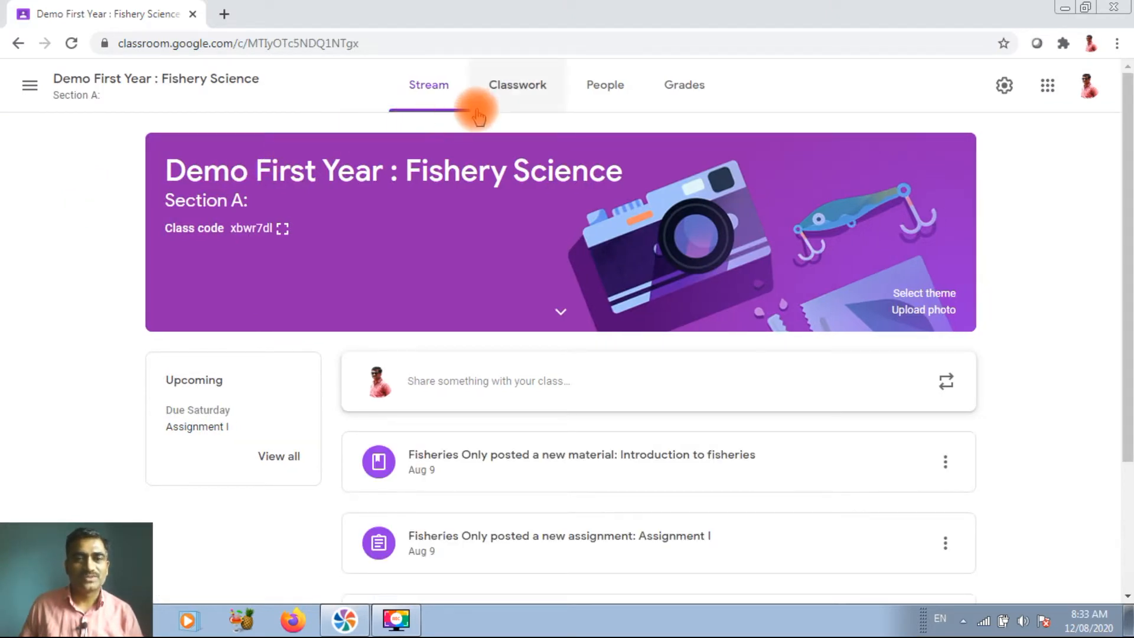
click(517, 88)
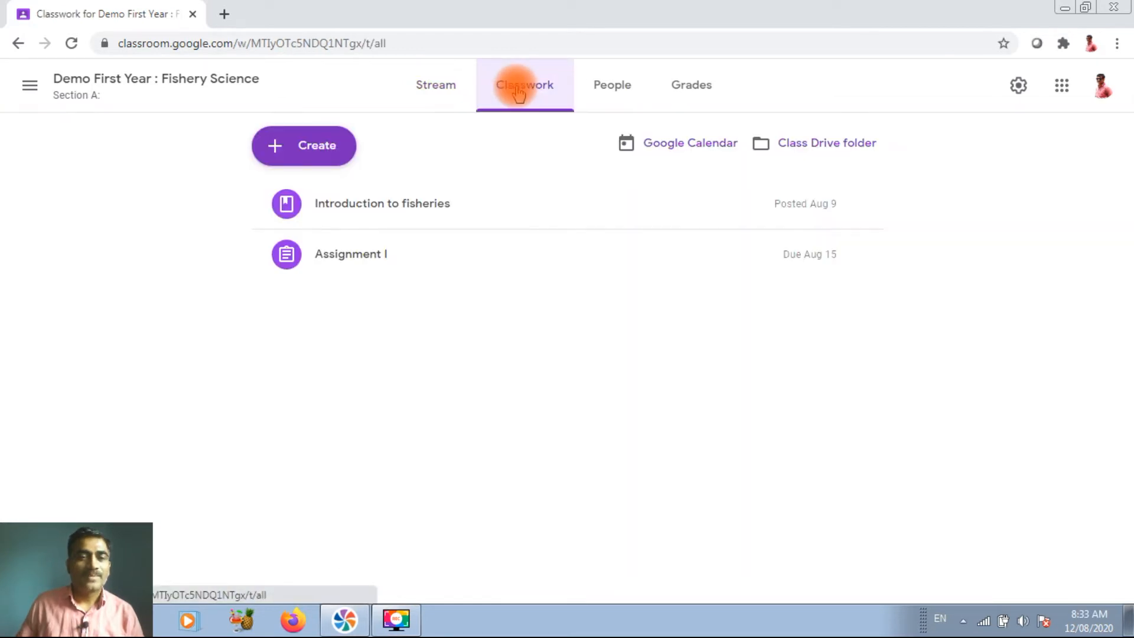
click(309, 160)
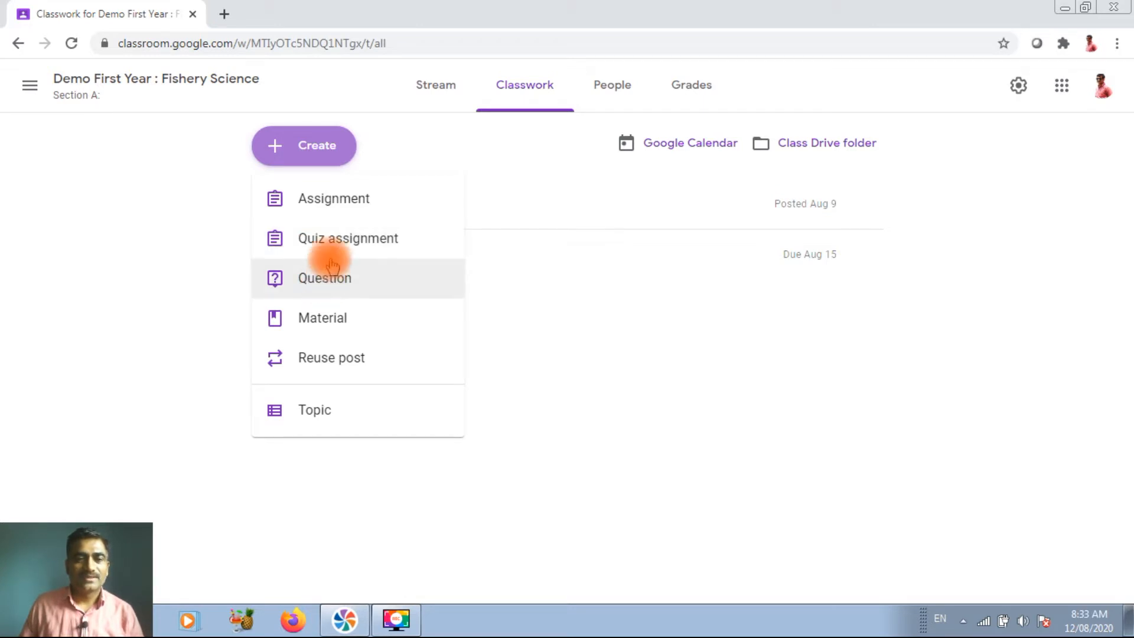
click(355, 204)
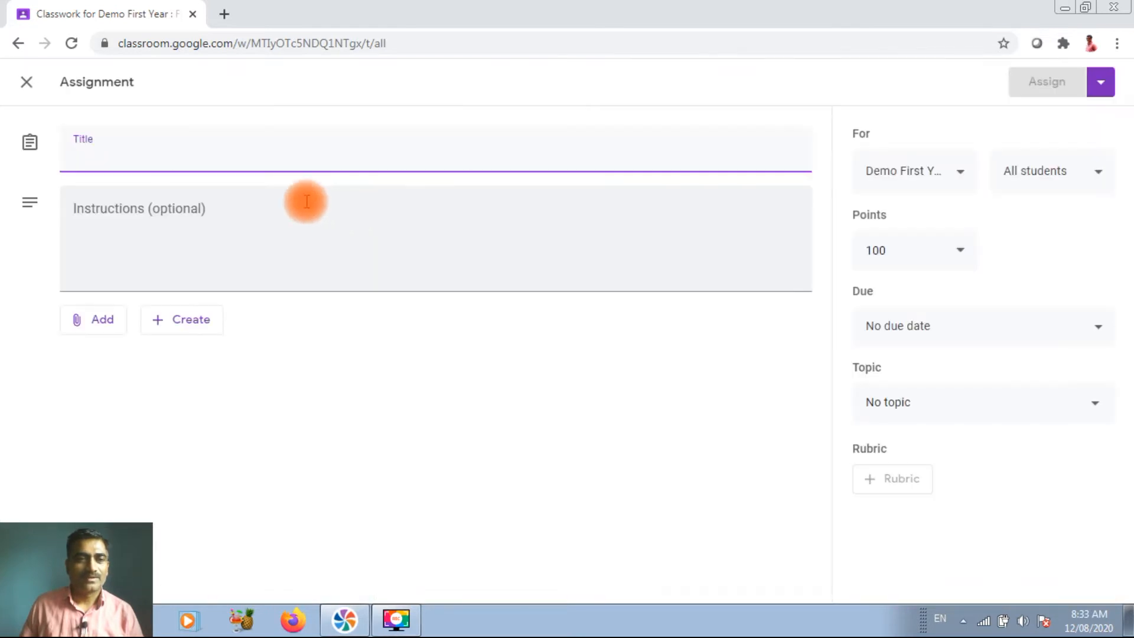
Title the assignment "Assignment II" and enter the instructions "Draw digram whenever neccessory"
text(Assignment II)
click(82, 212)
text(Draw digram when ever)
key(BackSpace)
key(BackSpace)
key(BackSpace)
key(BackSpace)
key(BackSpace)
text(ever neccessory)
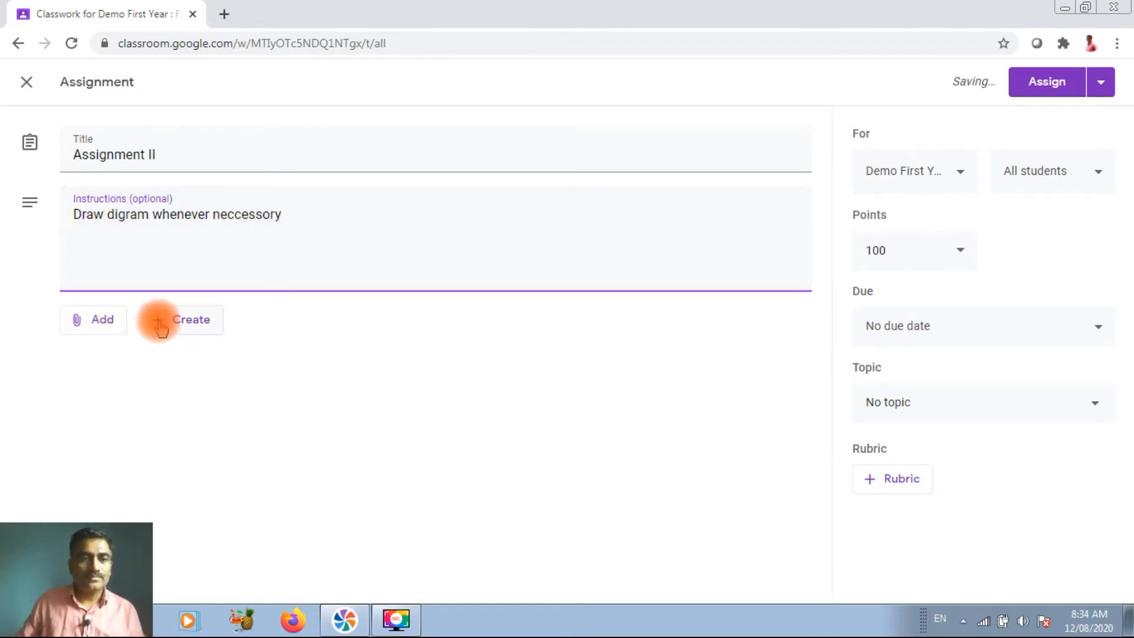
Create a new Google Docs document as the assignment's attachment and head it "Assignment II"
click(104, 322)
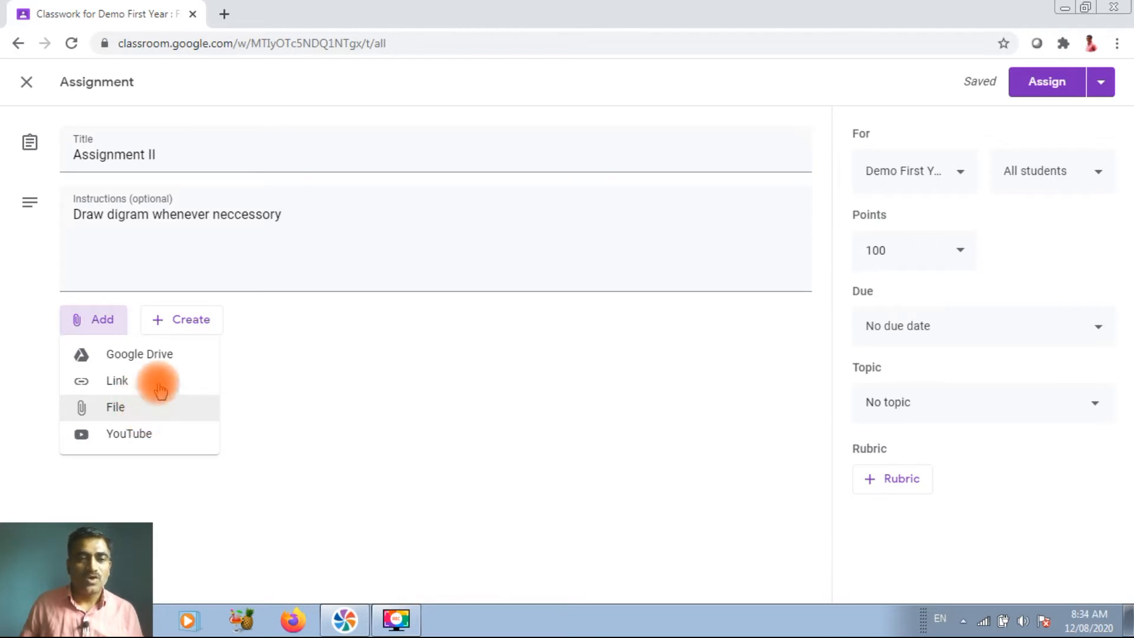
click(197, 314)
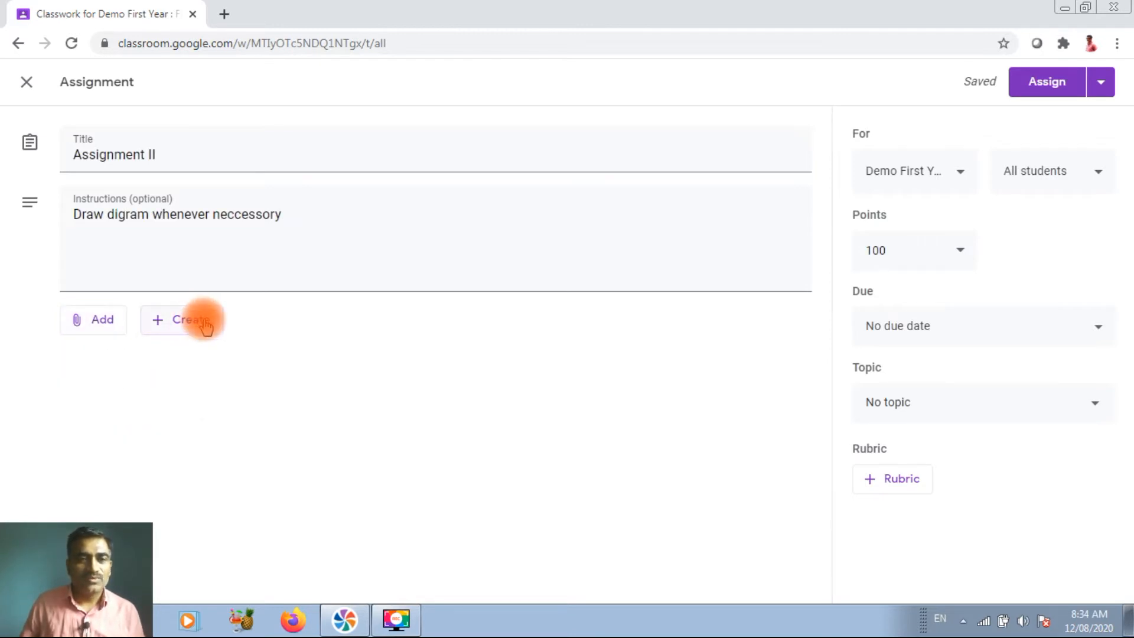
click(190, 321)
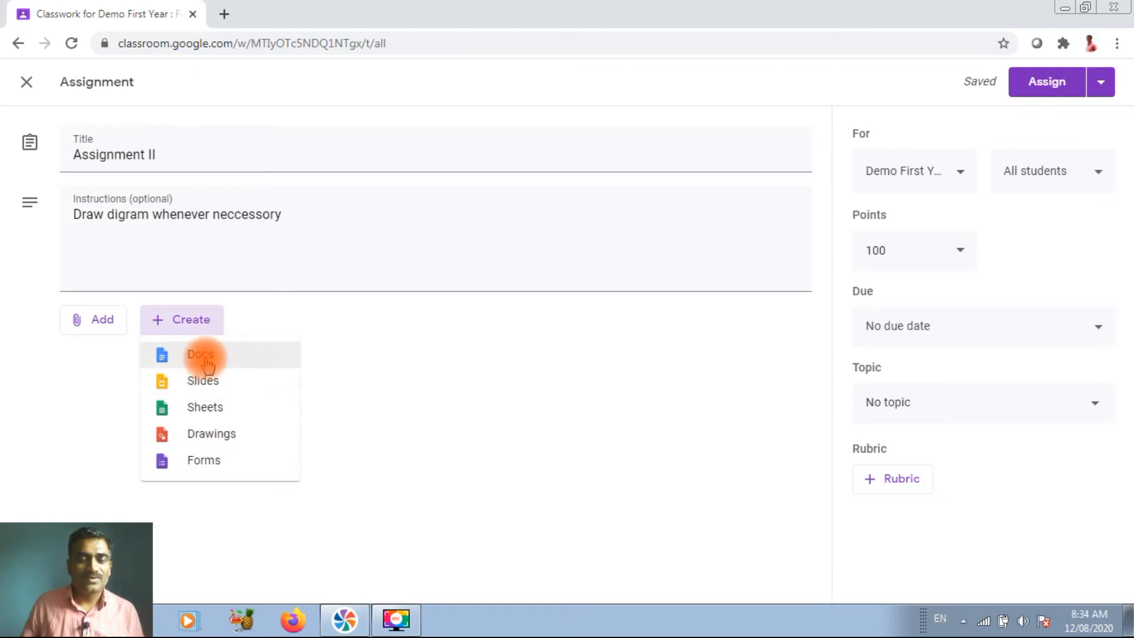
click(200, 354)
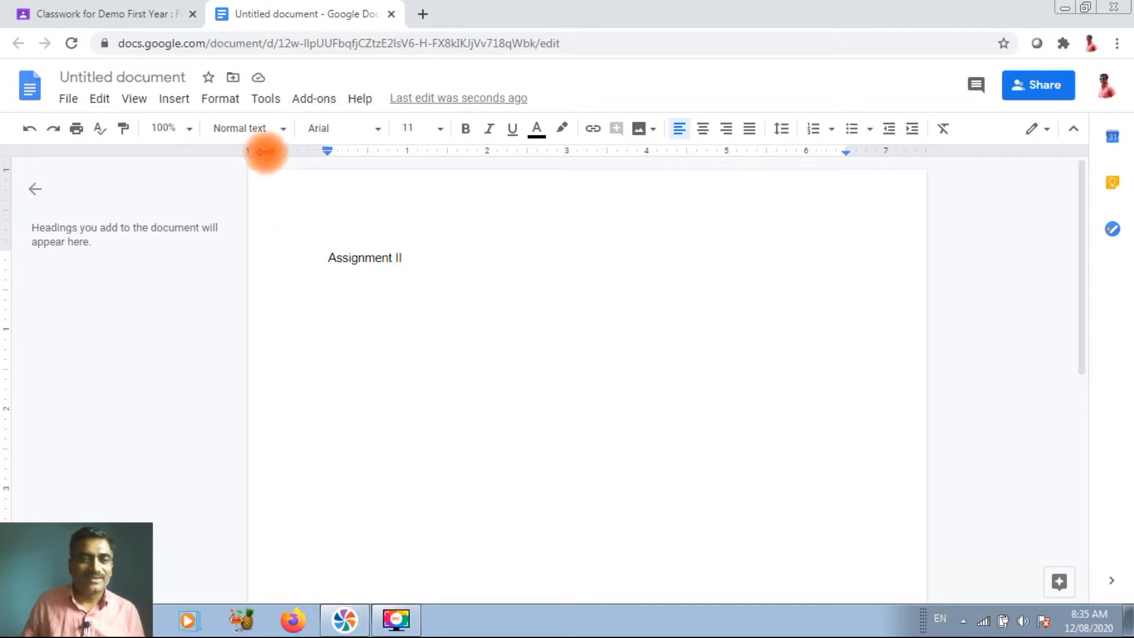
Voice-type and correct two questions, on the Indian major carp's common name, description and labelled diagram and on the importance of the fishes, then return to Classroom
click(260, 100)
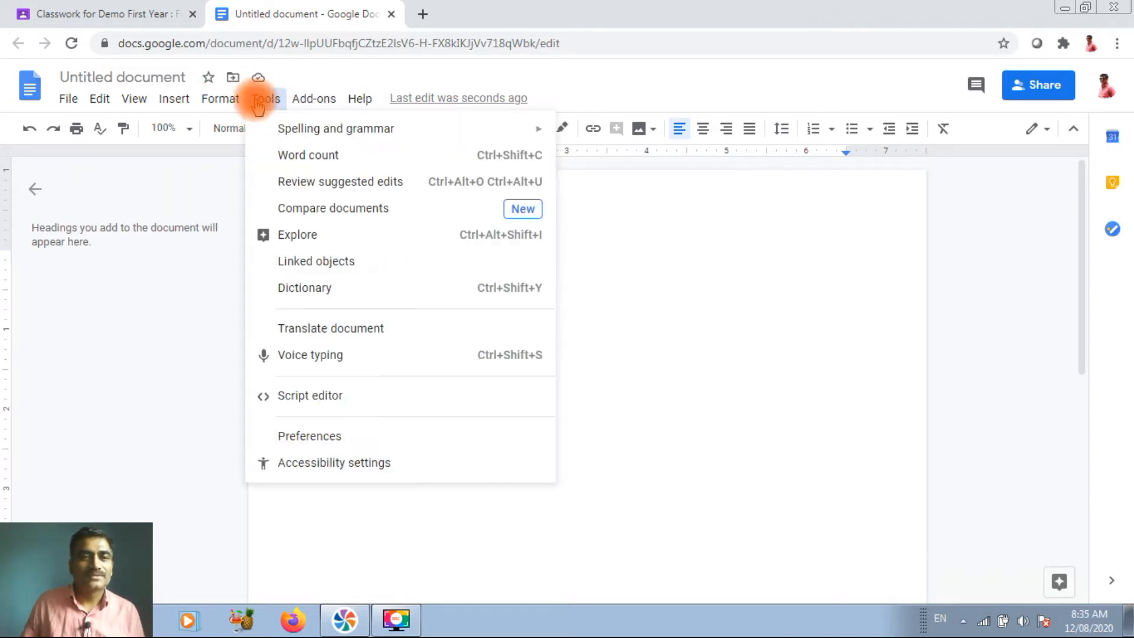
click(295, 356)
click(83, 298)
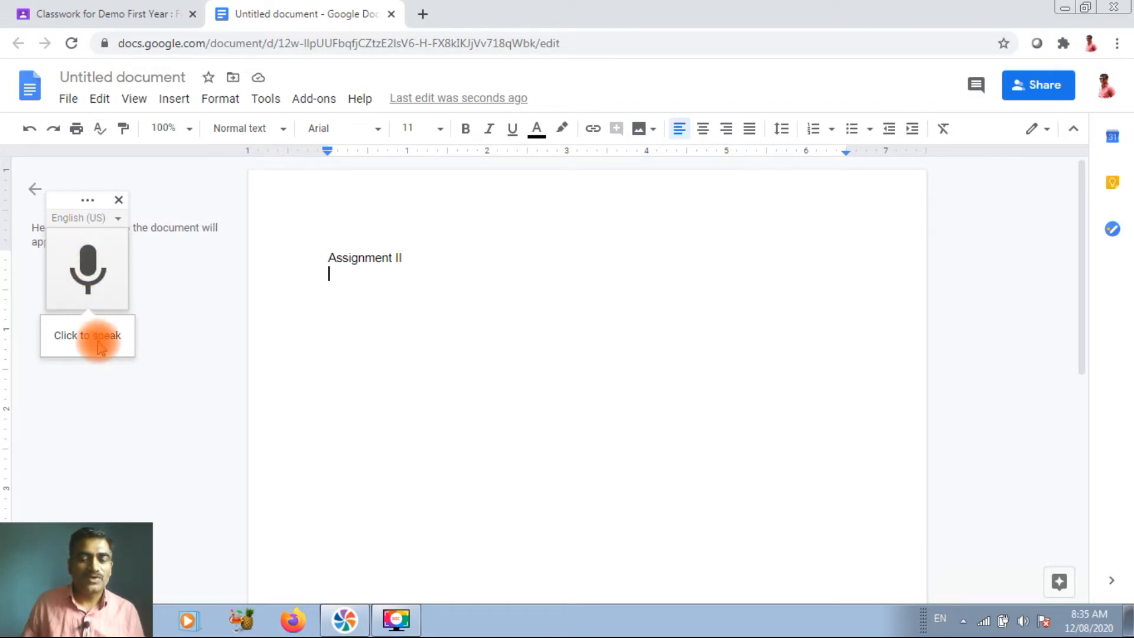
click(96, 288)
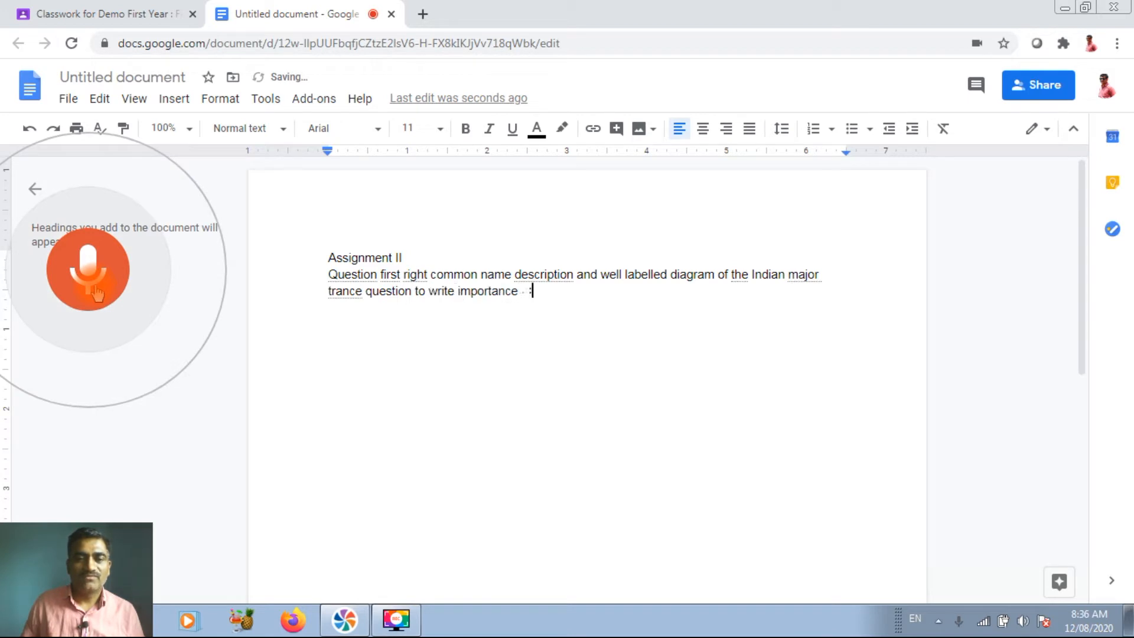
click(92, 277)
click(329, 307)
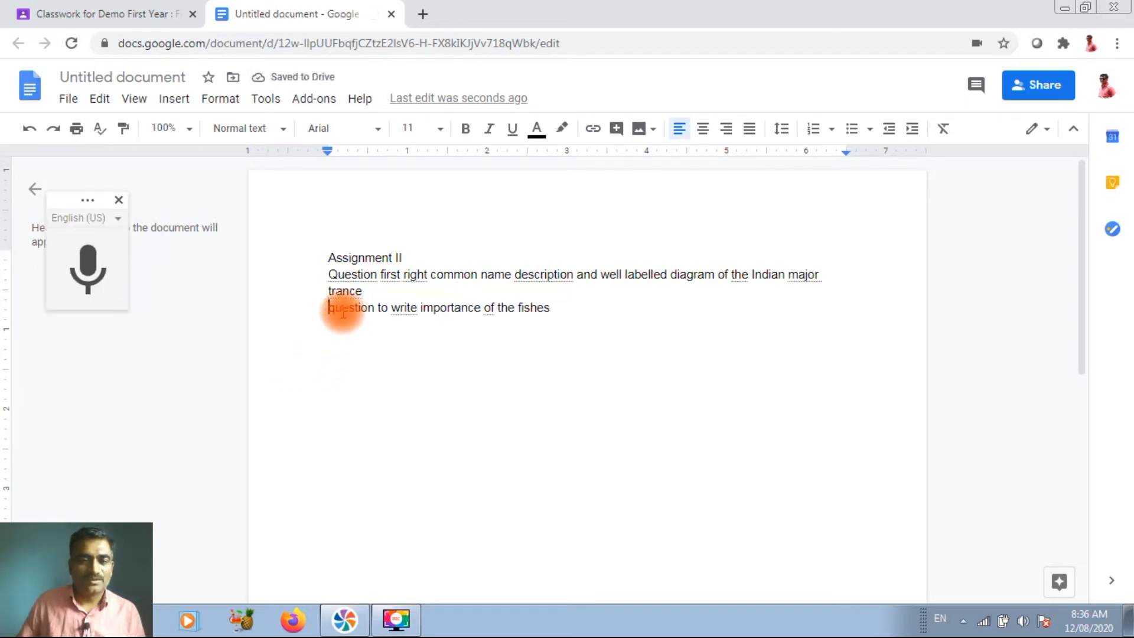
click(120, 201)
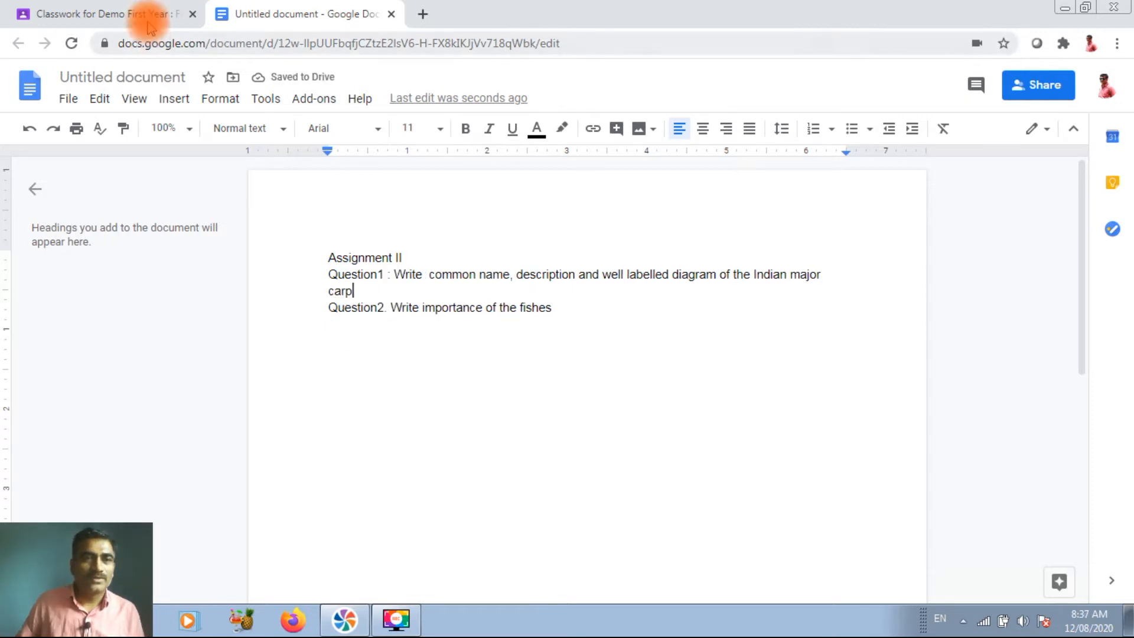
click(145, 17)
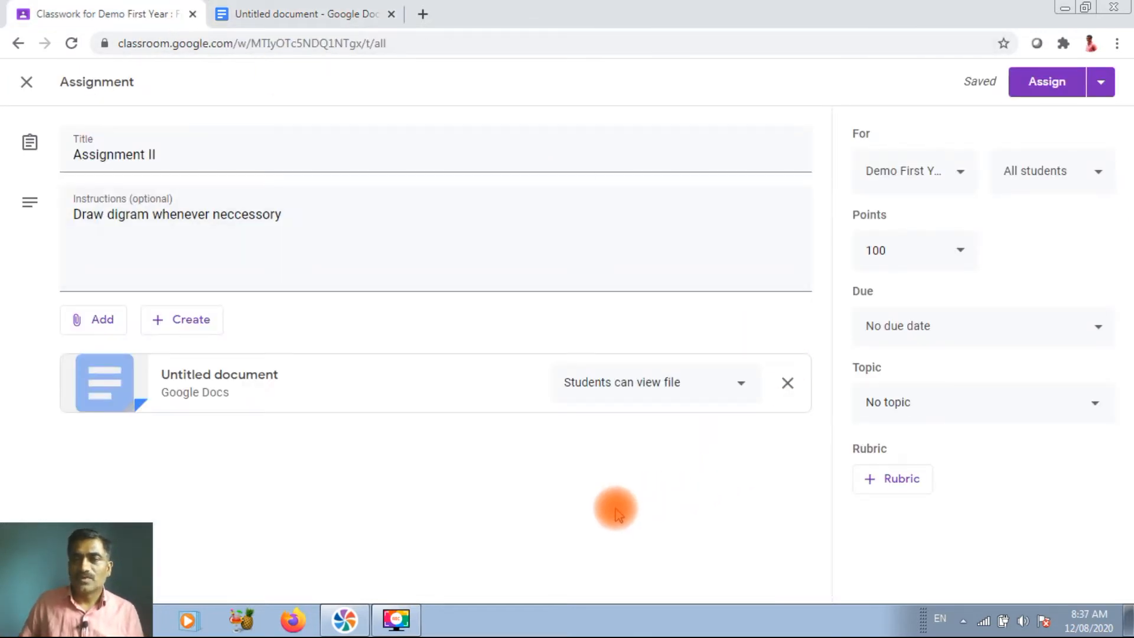
Review the class and student recipients of the assignment, clearing and reselecting all students
click(962, 174)
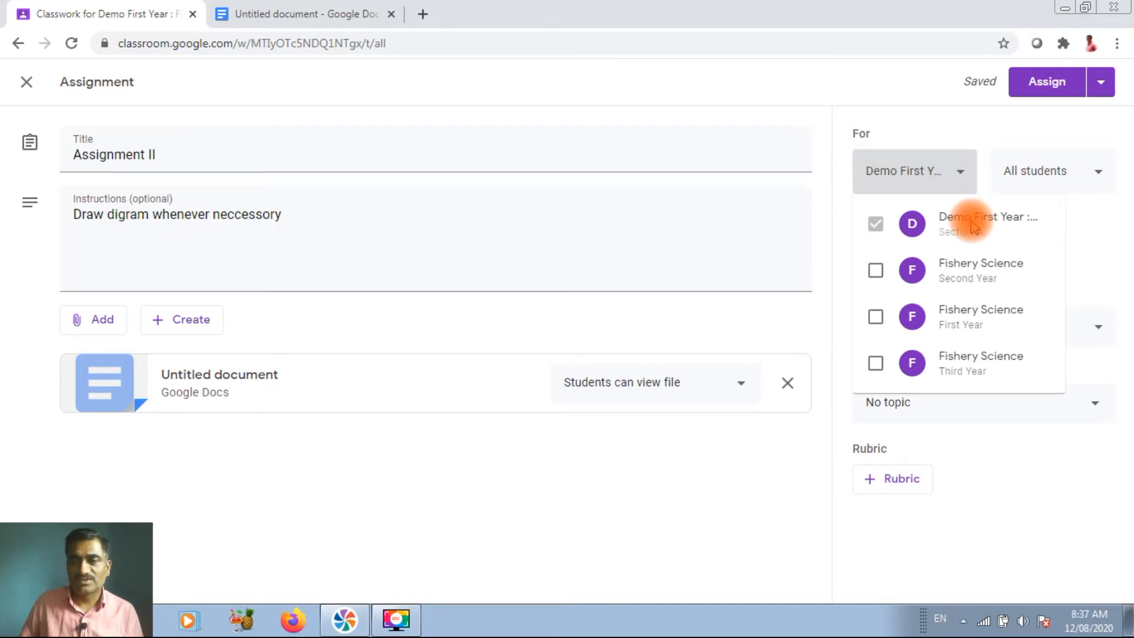
click(790, 442)
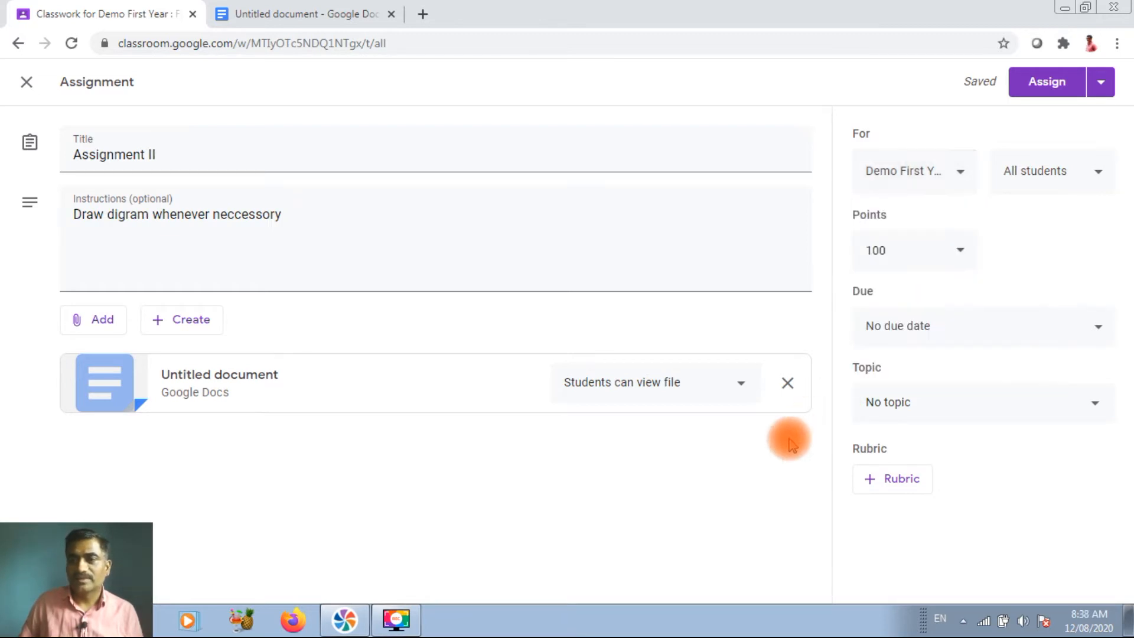
click(1098, 170)
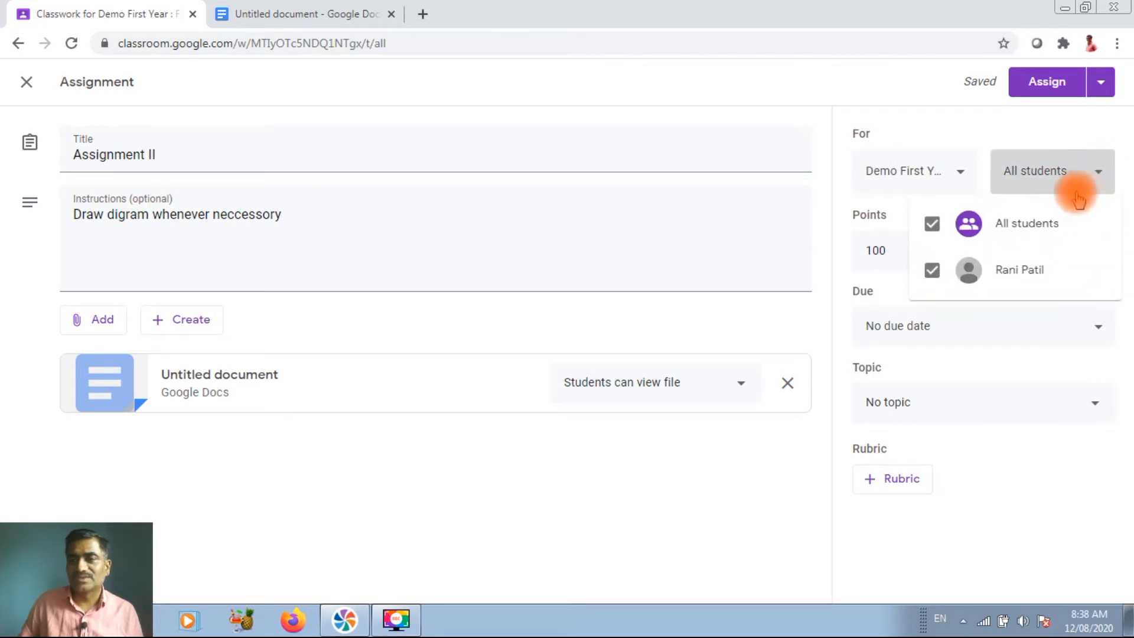
click(1057, 222)
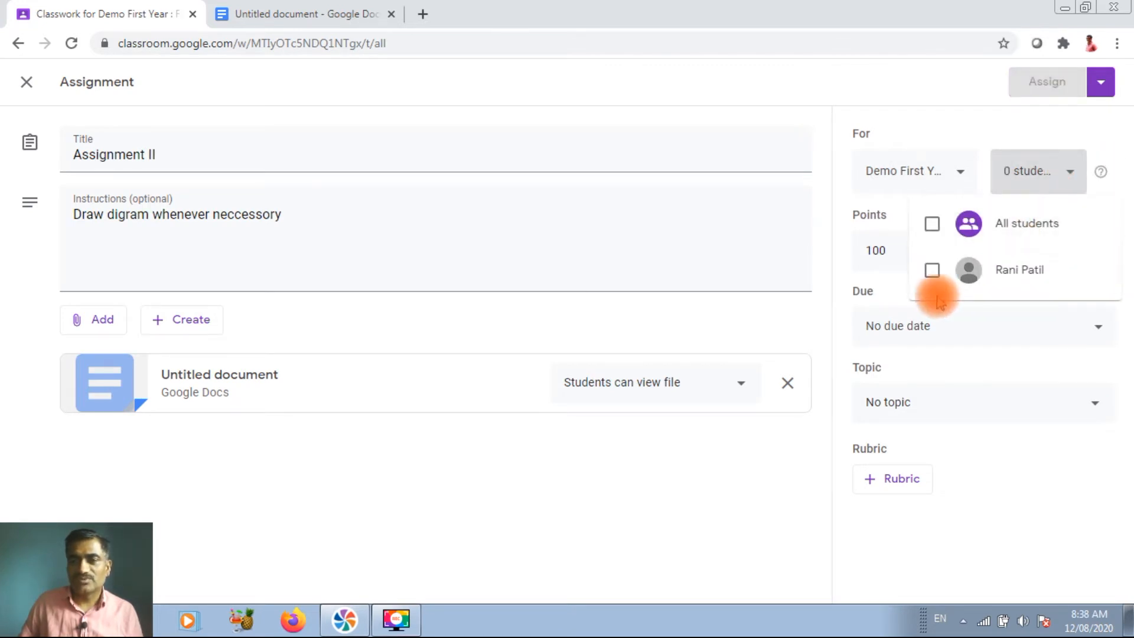
click(931, 224)
click(854, 364)
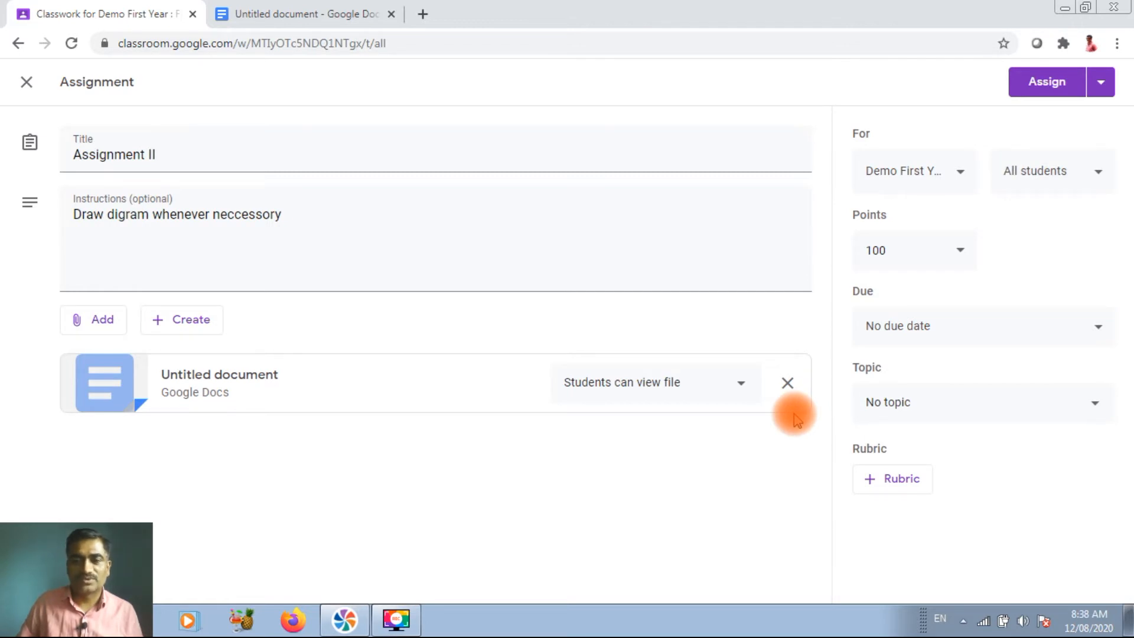
Set the assignment's points to 50 and its due date to Aug 17, 2020
click(961, 251)
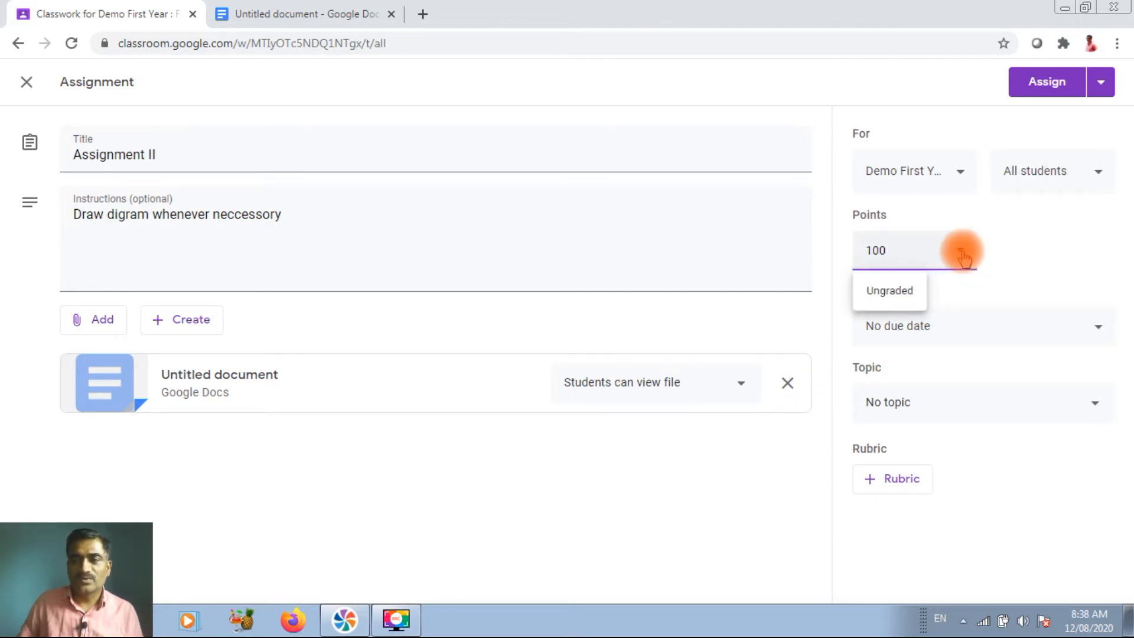
double_click(873, 249)
text(50)
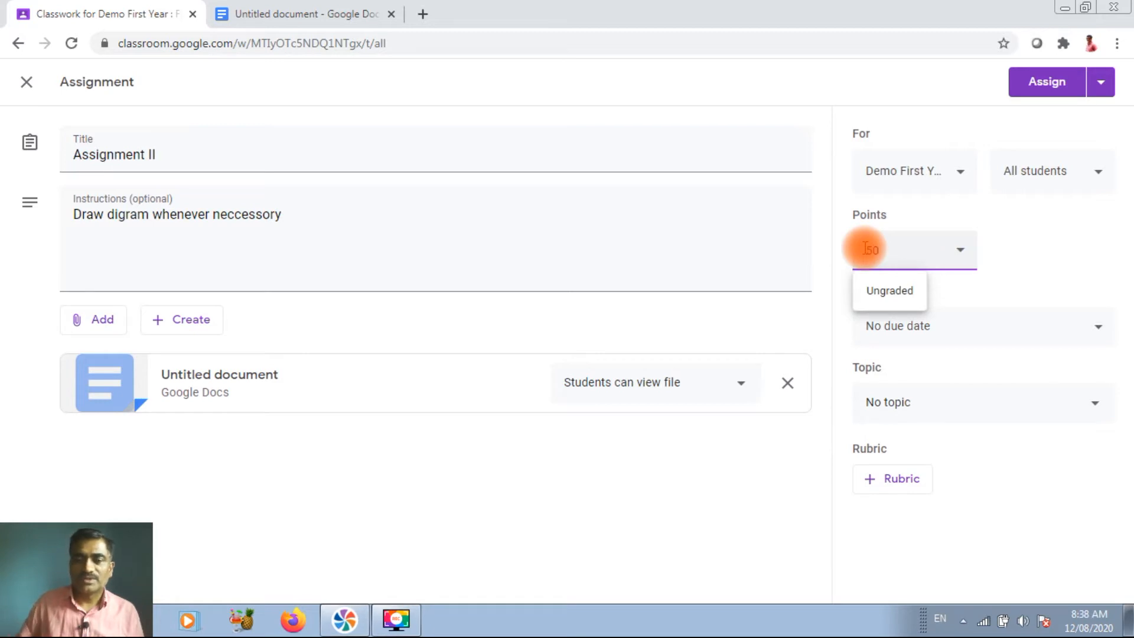
click(1094, 327)
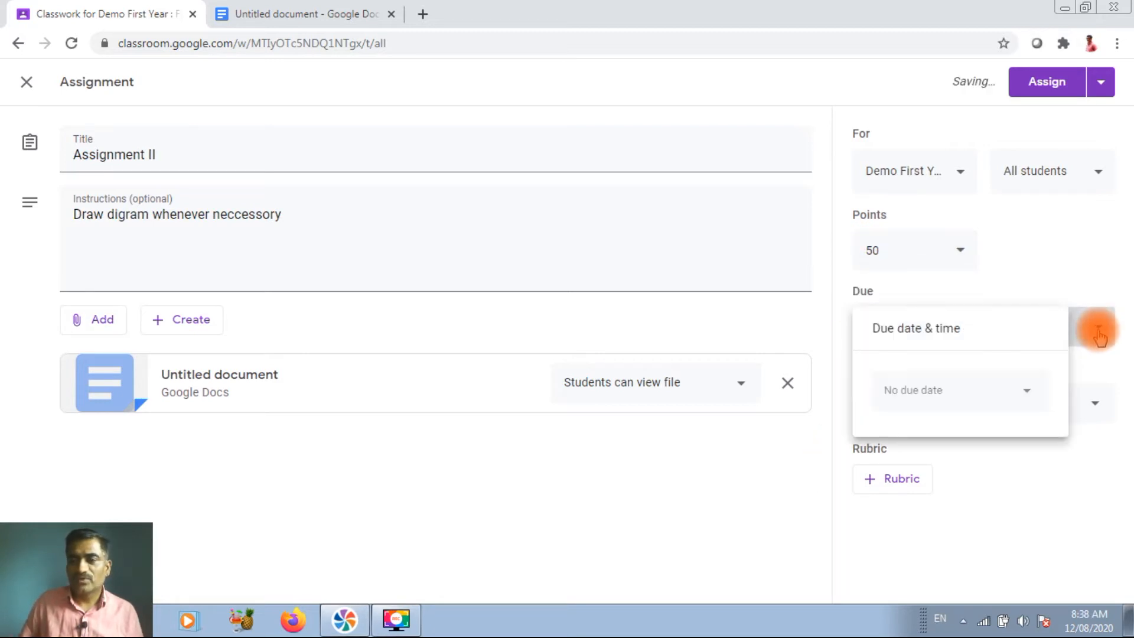
click(1021, 401)
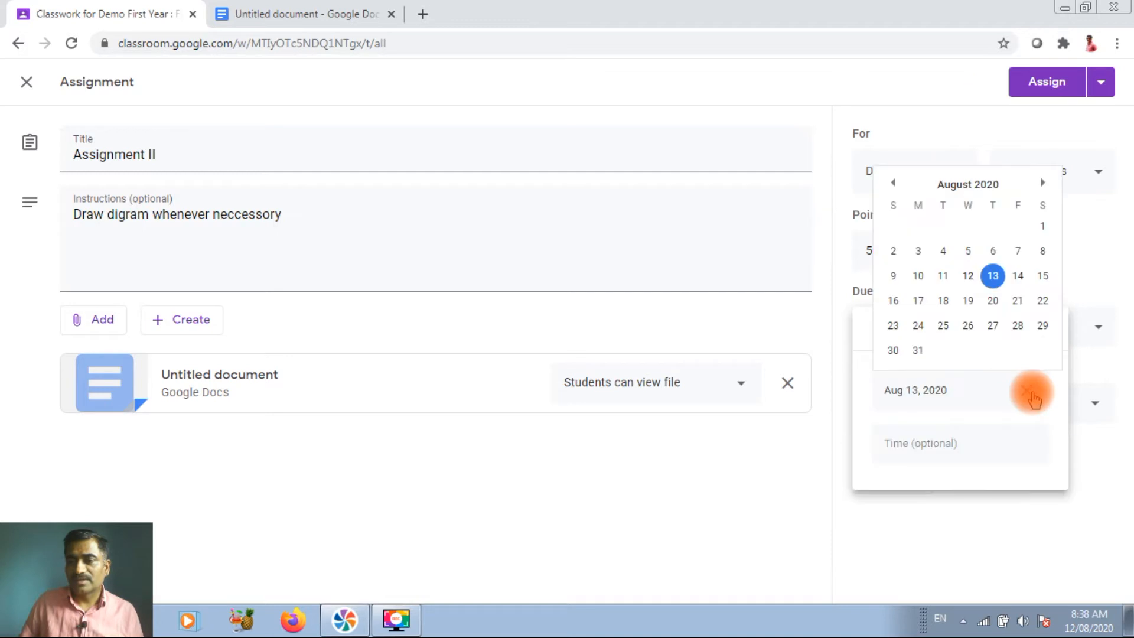
click(919, 301)
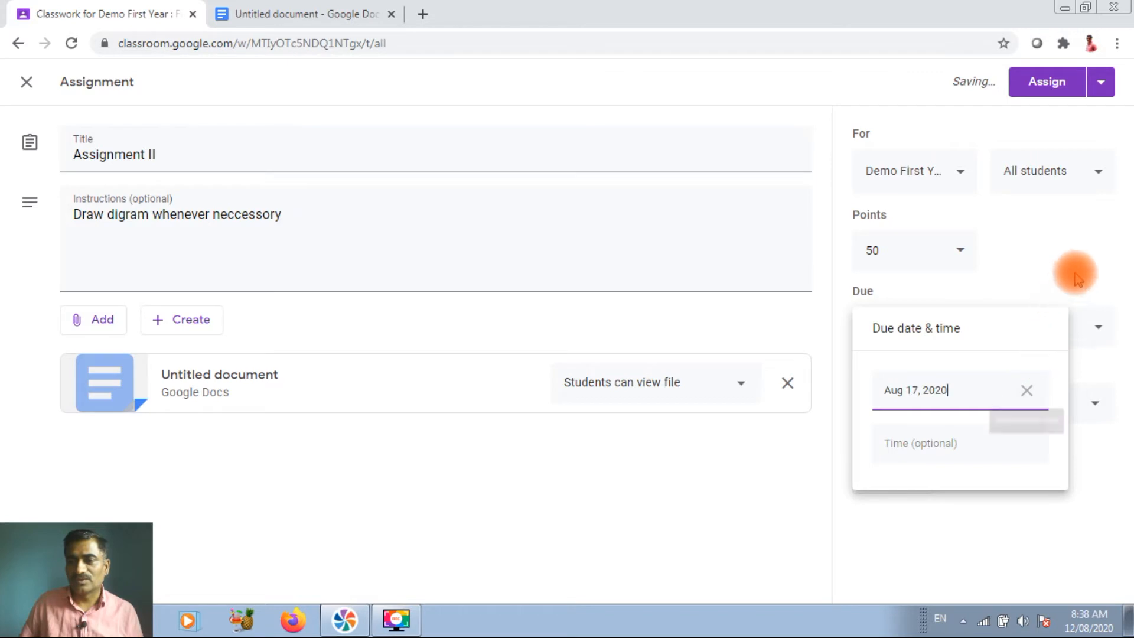
click(823, 487)
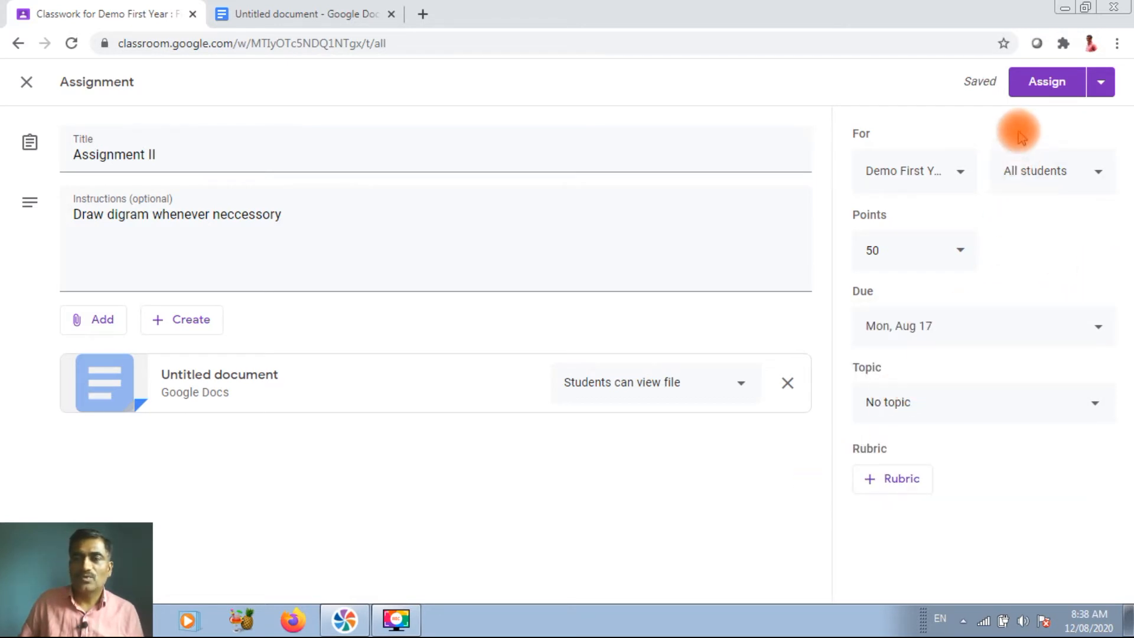
Assign Assignment II to the class and expand its entry in the classwork list
click(1049, 87)
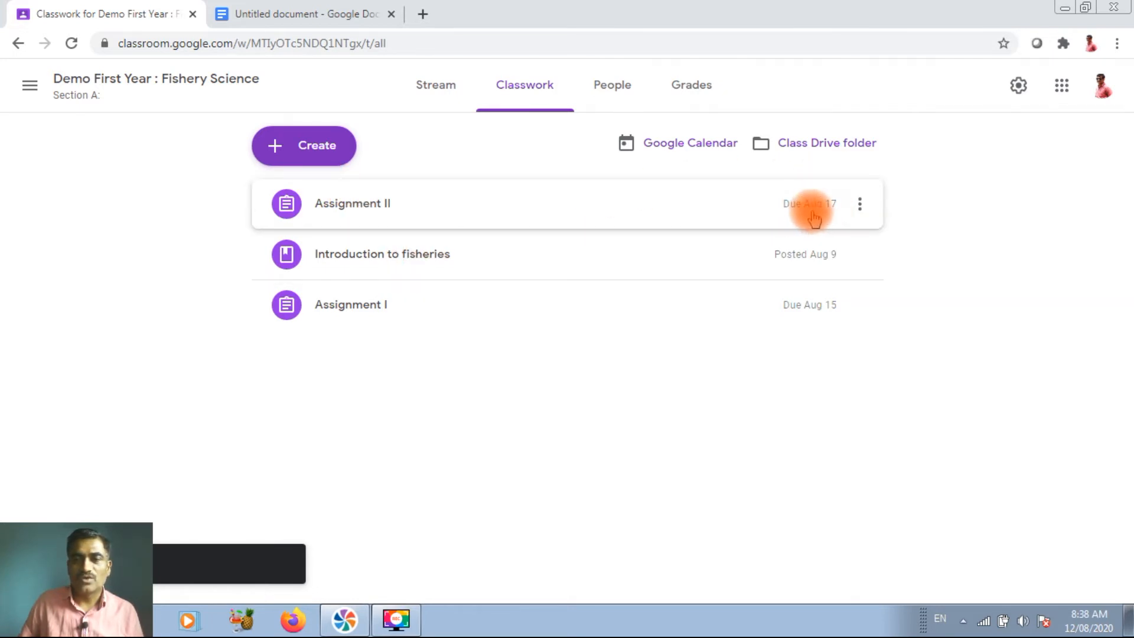
click(367, 223)
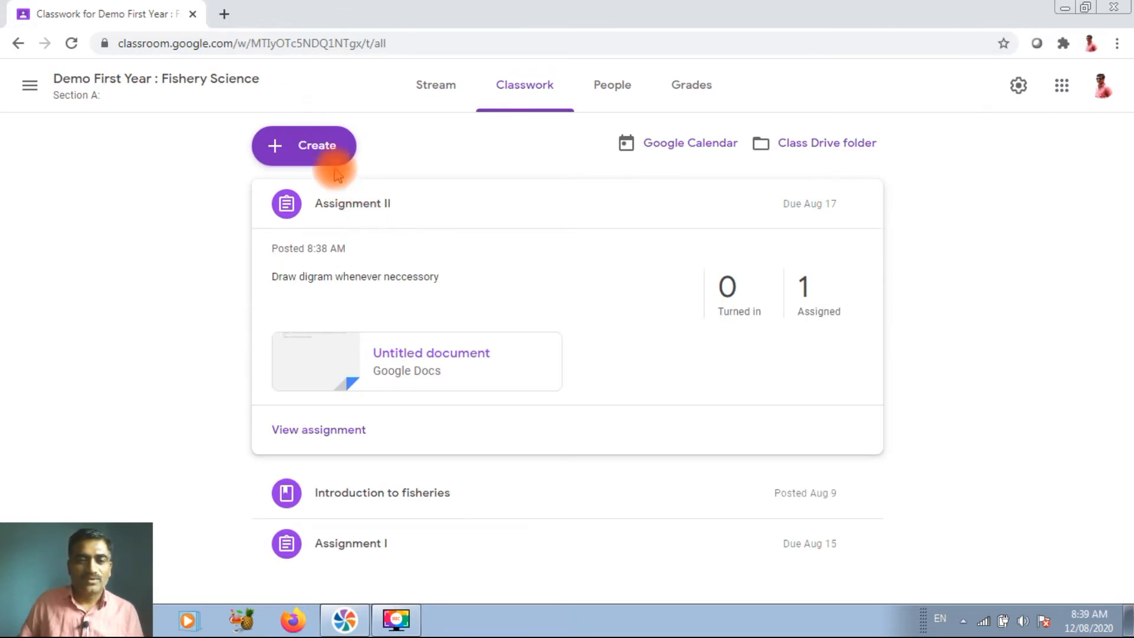
Create a quiz assignment in the class and open its attached Blank Quiz form for editing
click(336, 145)
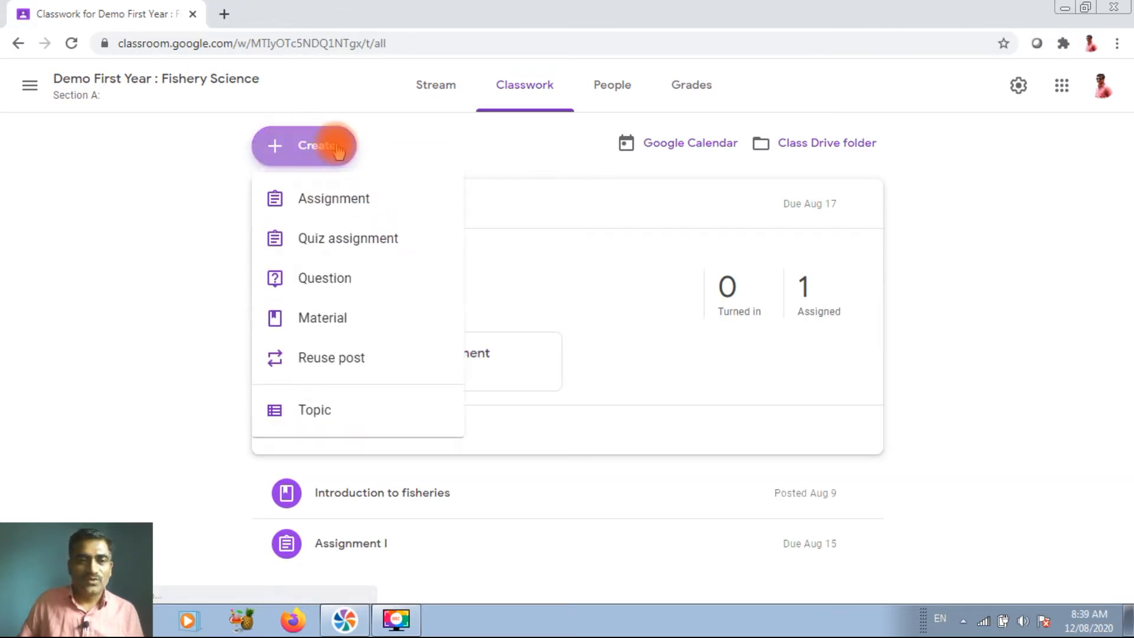
click(364, 242)
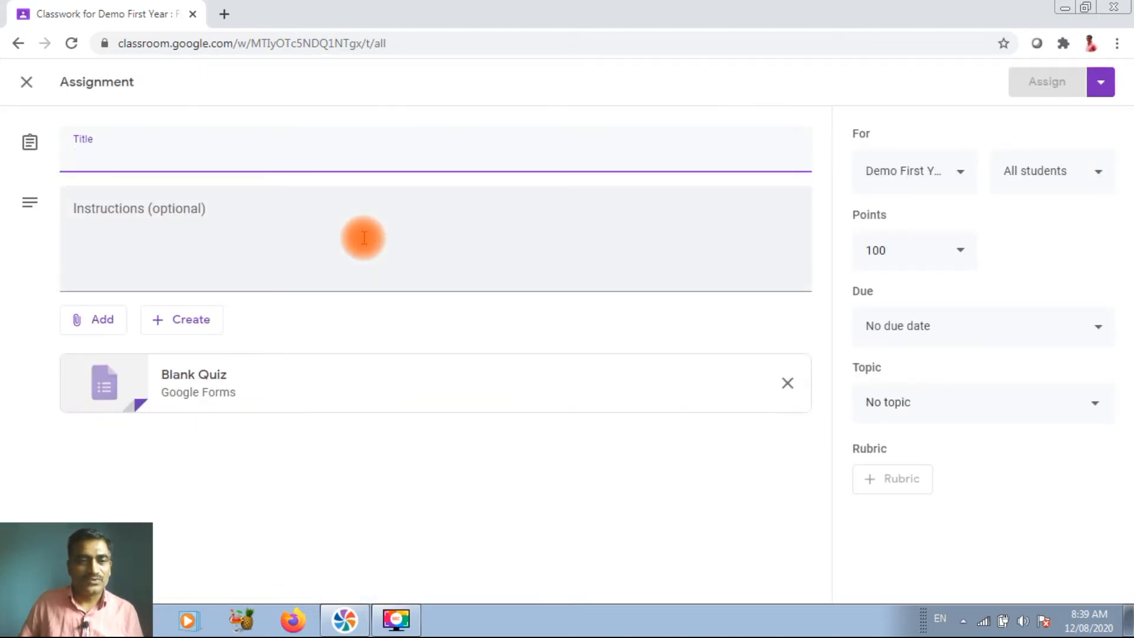
click(207, 378)
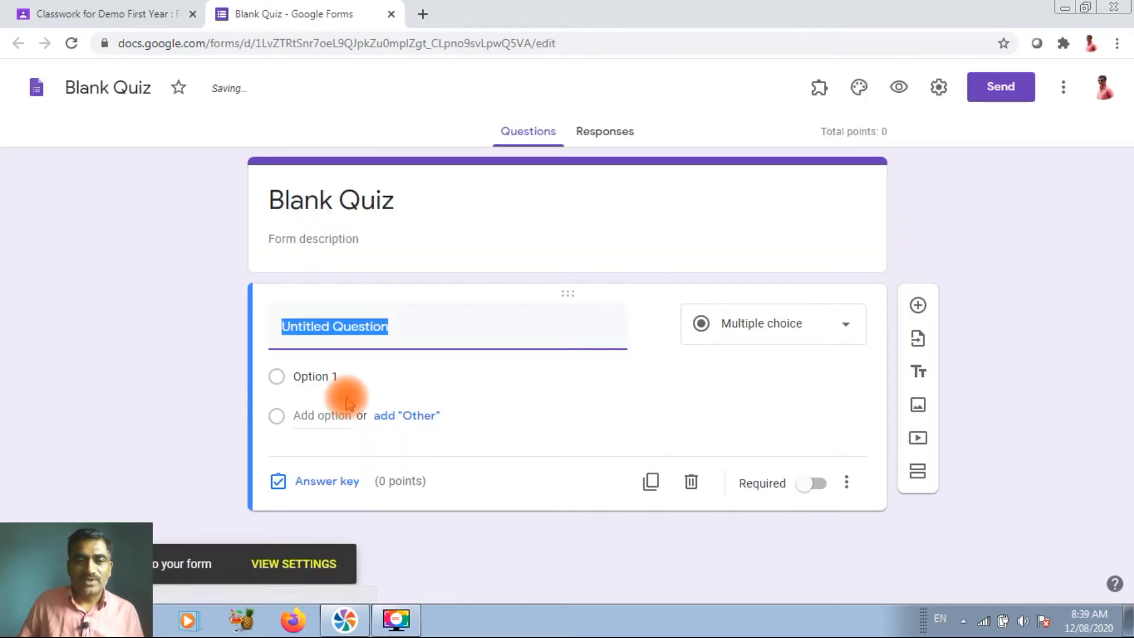
mouse_move(540, 335)
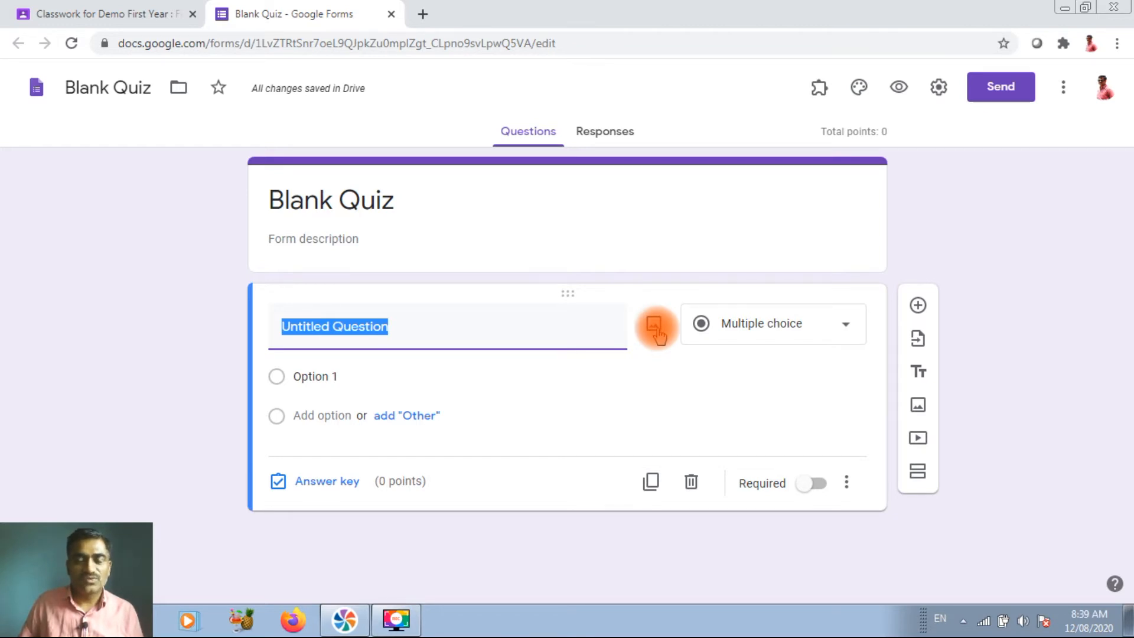
Close the Blank Quiz form and view the class's teachers and students before closing the teacher's browser session
click(392, 15)
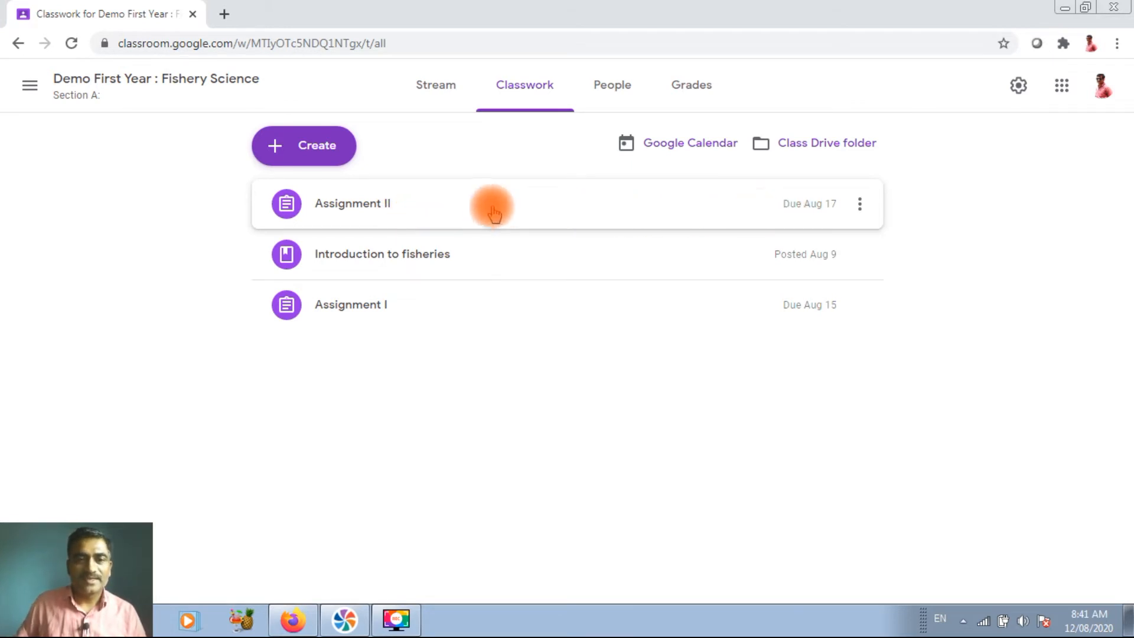
click(612, 89)
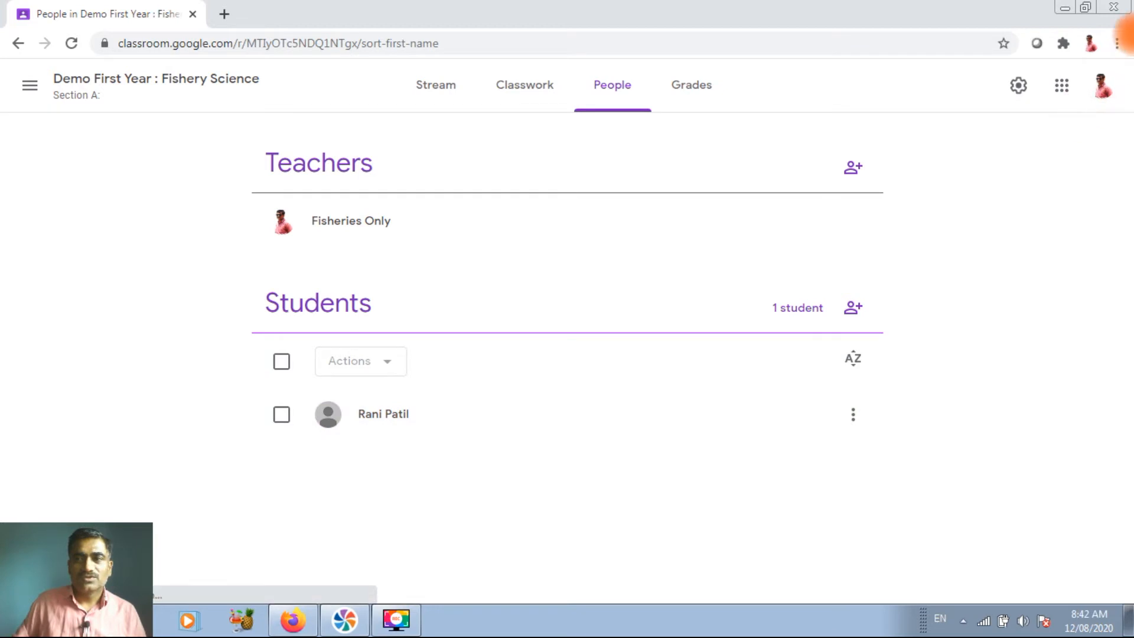
click(1118, 5)
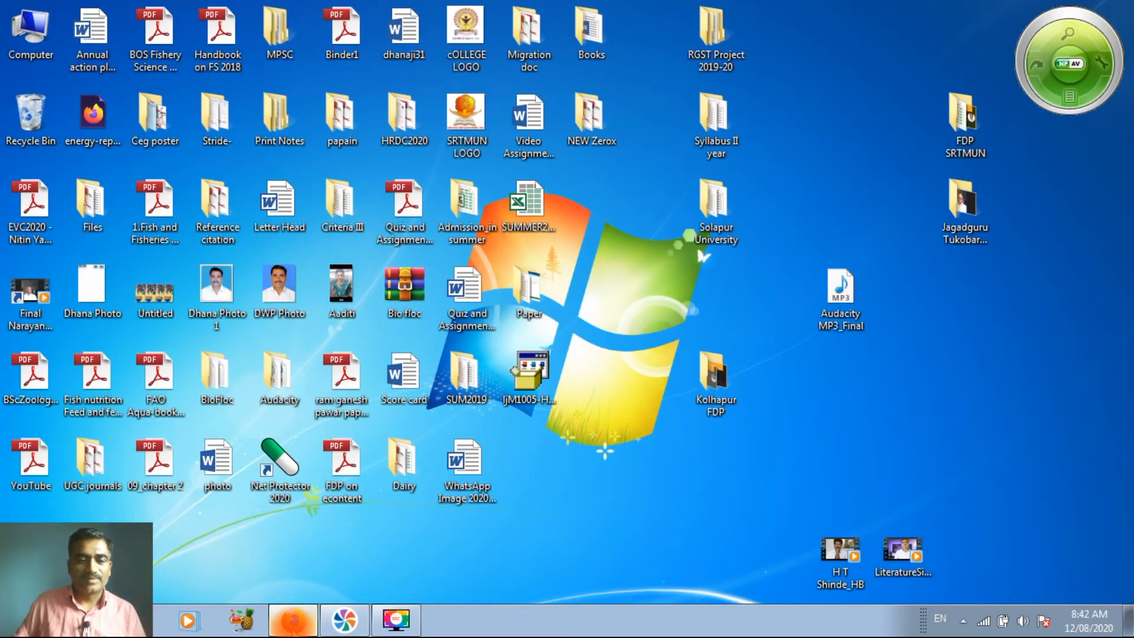
Switch to Firefox and open the student's Google Classroom home page by searching for "google classroom" in a fresh window
click(295, 621)
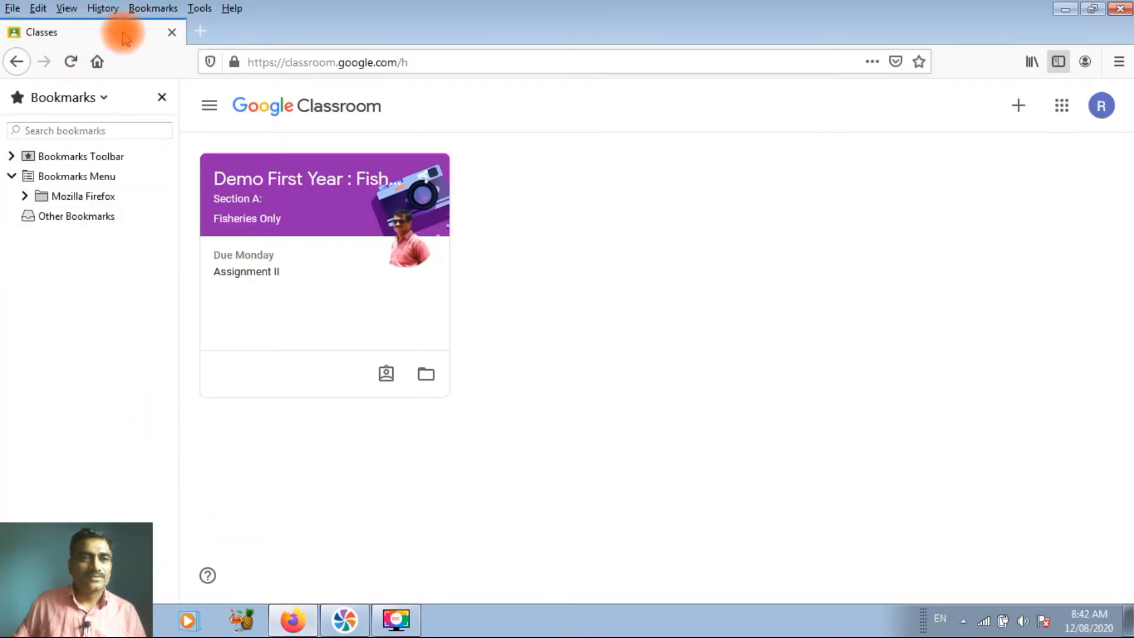
click(172, 32)
click(292, 621)
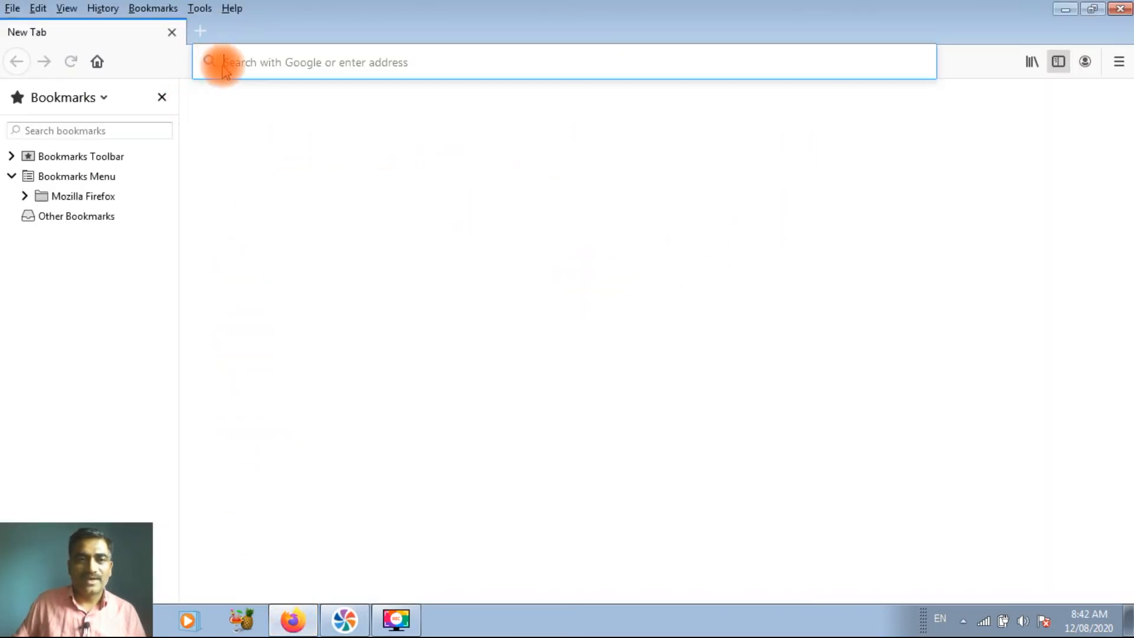
click(245, 64)
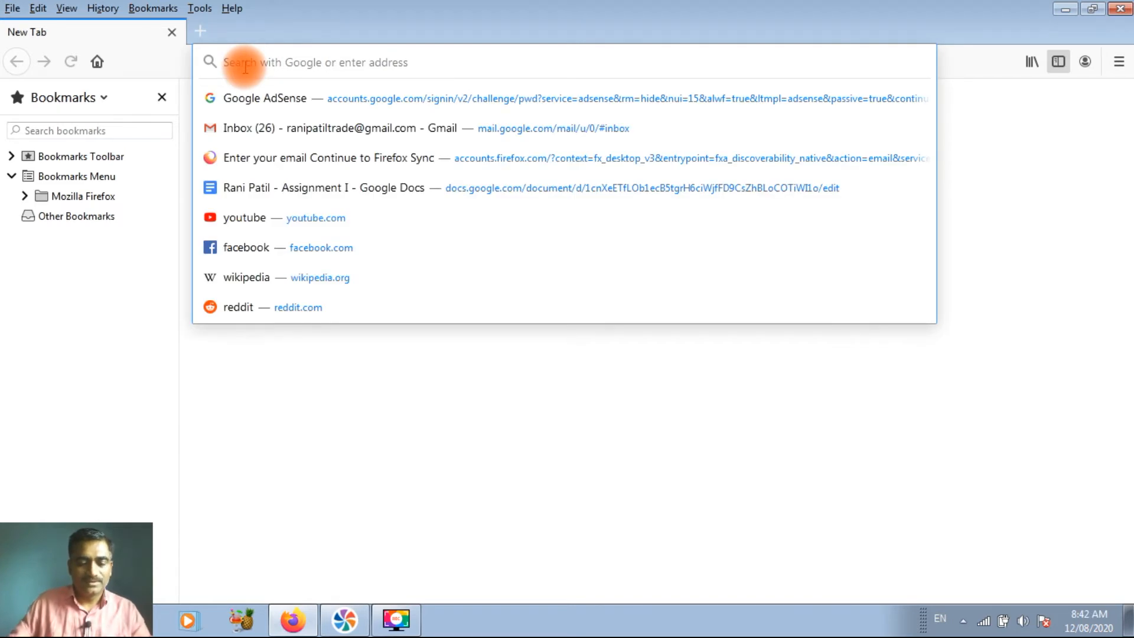
text(gm)
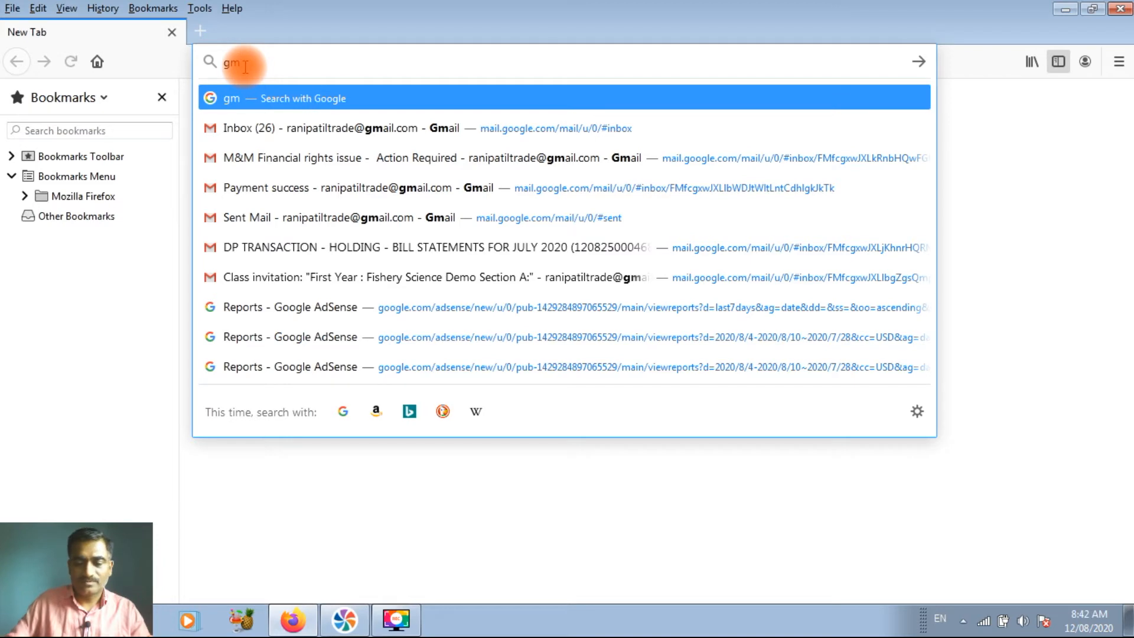
key(BackSpace)
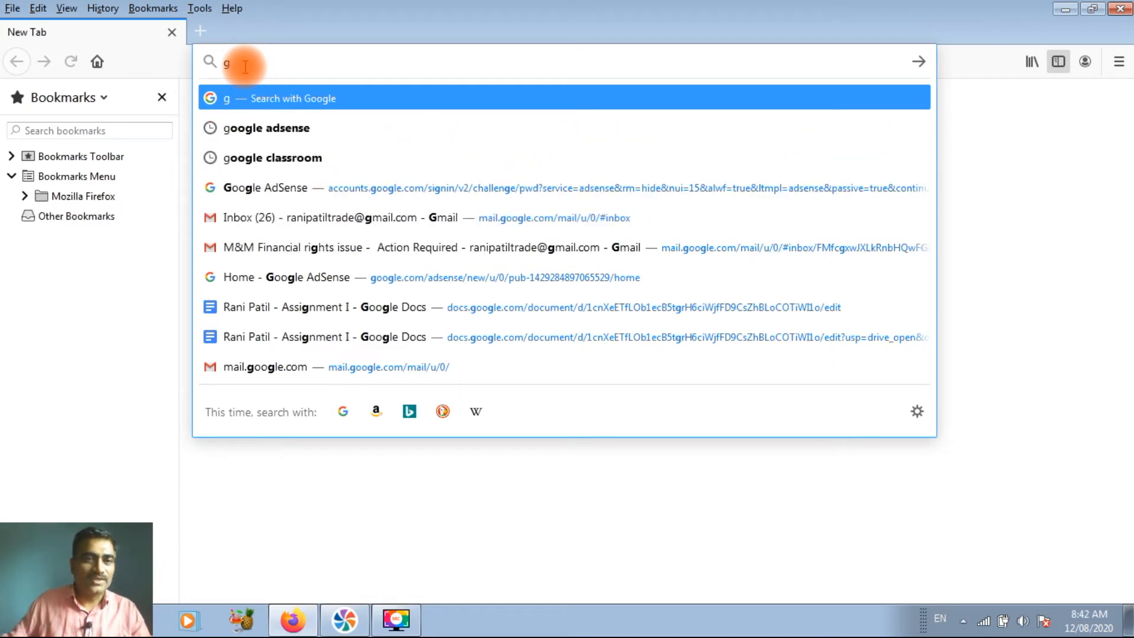
click(251, 157)
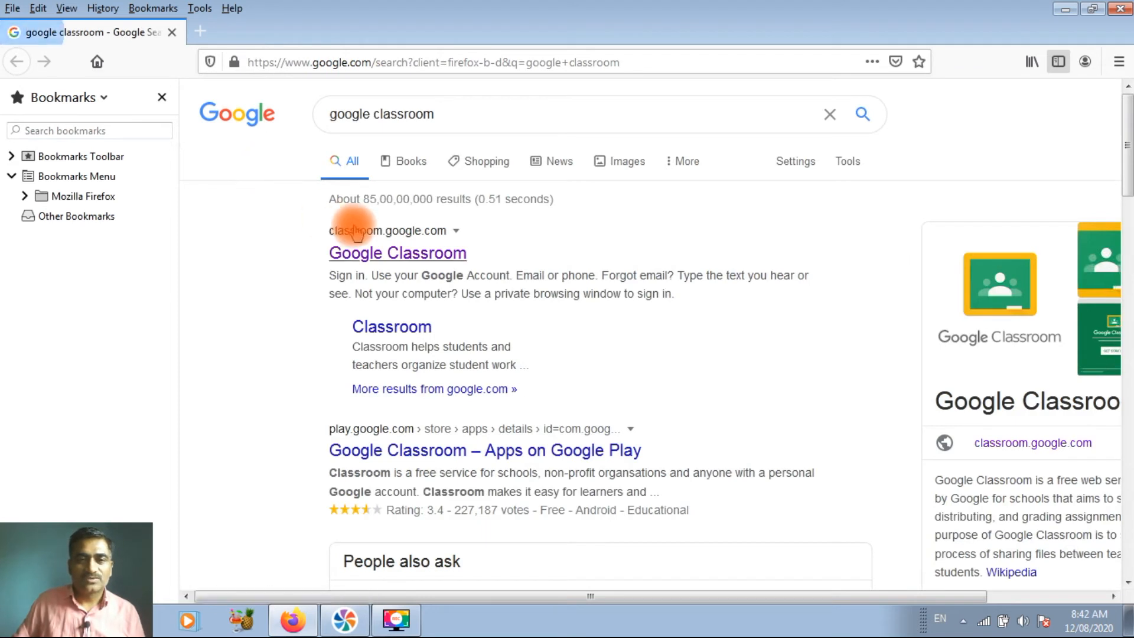
click(394, 259)
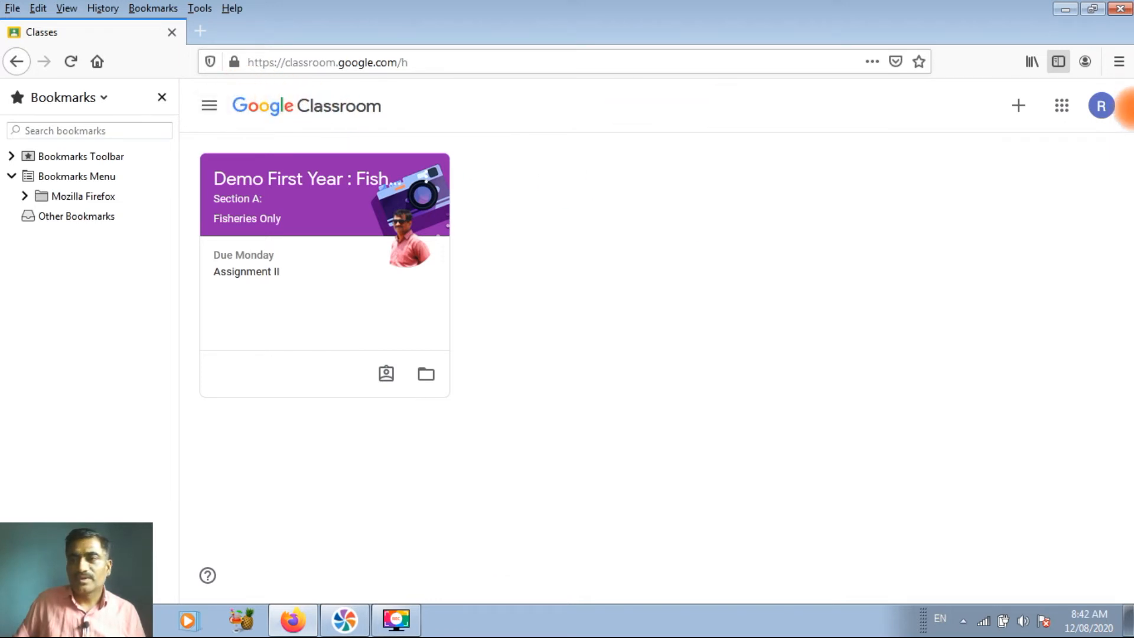
Open the Demo First Year : Fishery Science class as the student and review the posts and upcoming work in its stream
click(423, 197)
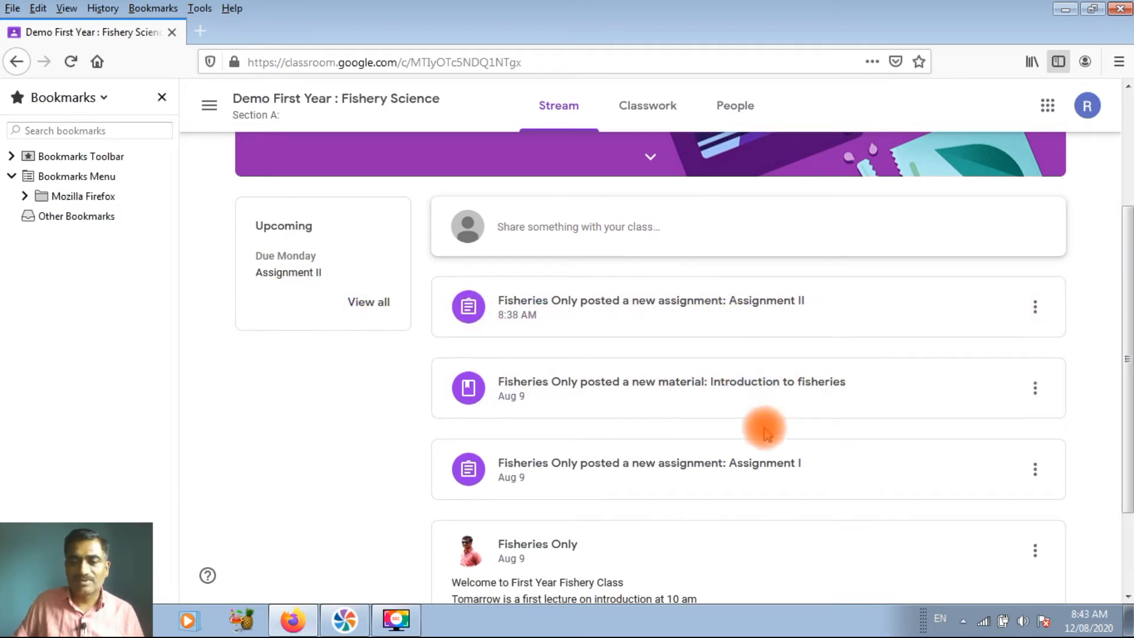
scroll(738, 475, down, 2)
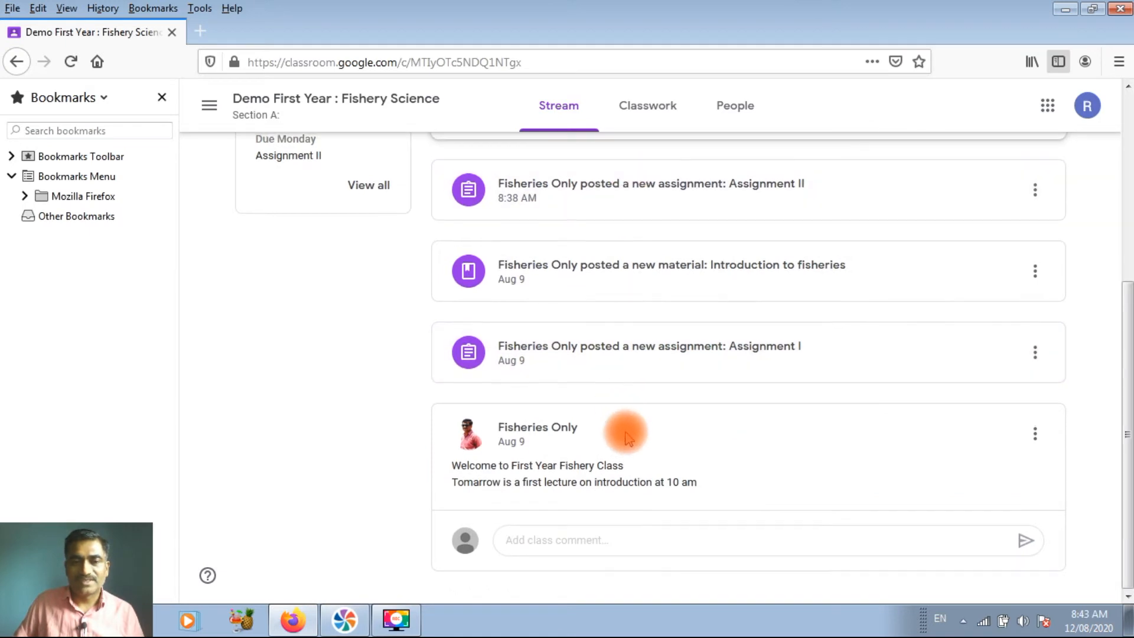
scroll(623, 434, up, 5)
scroll(625, 435, down, 3)
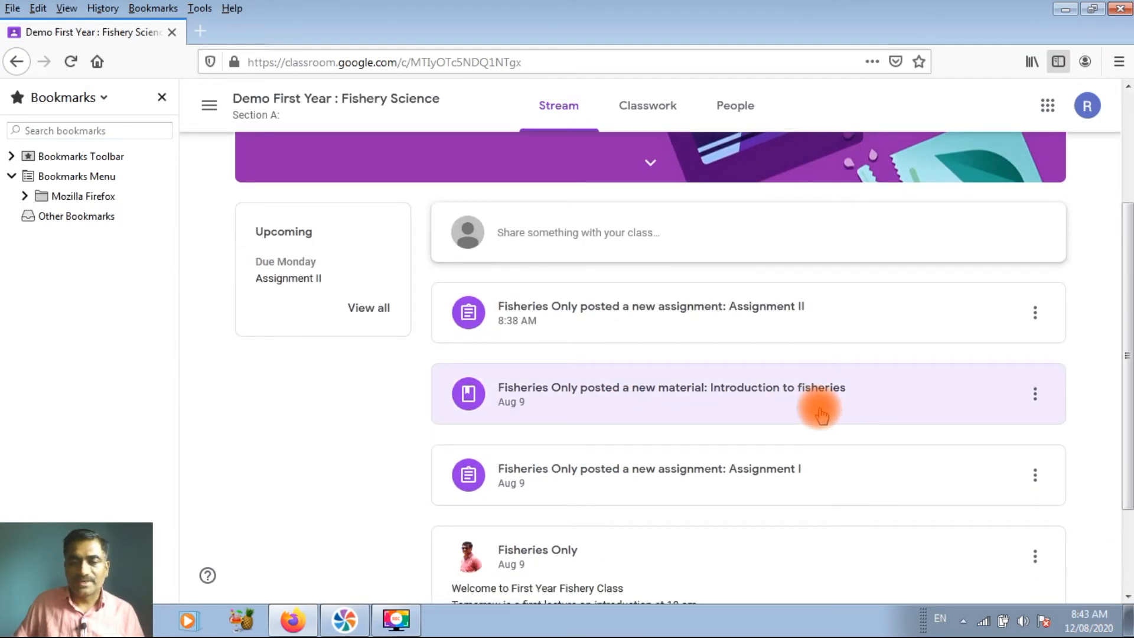
scroll(815, 410, up, 3)
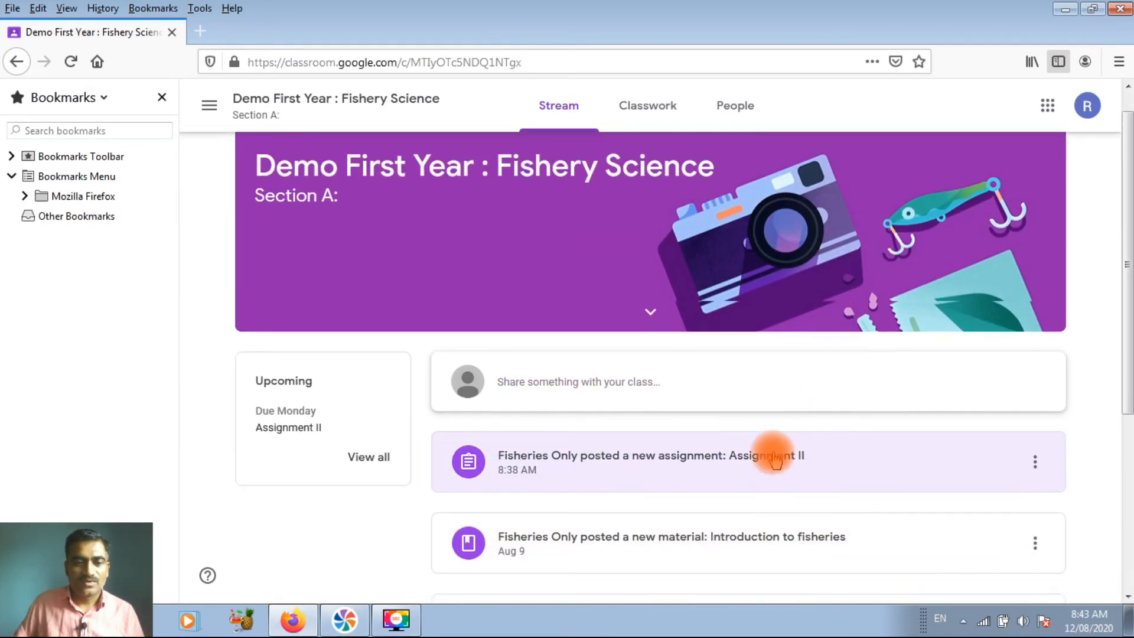
scroll(779, 451, down, 2)
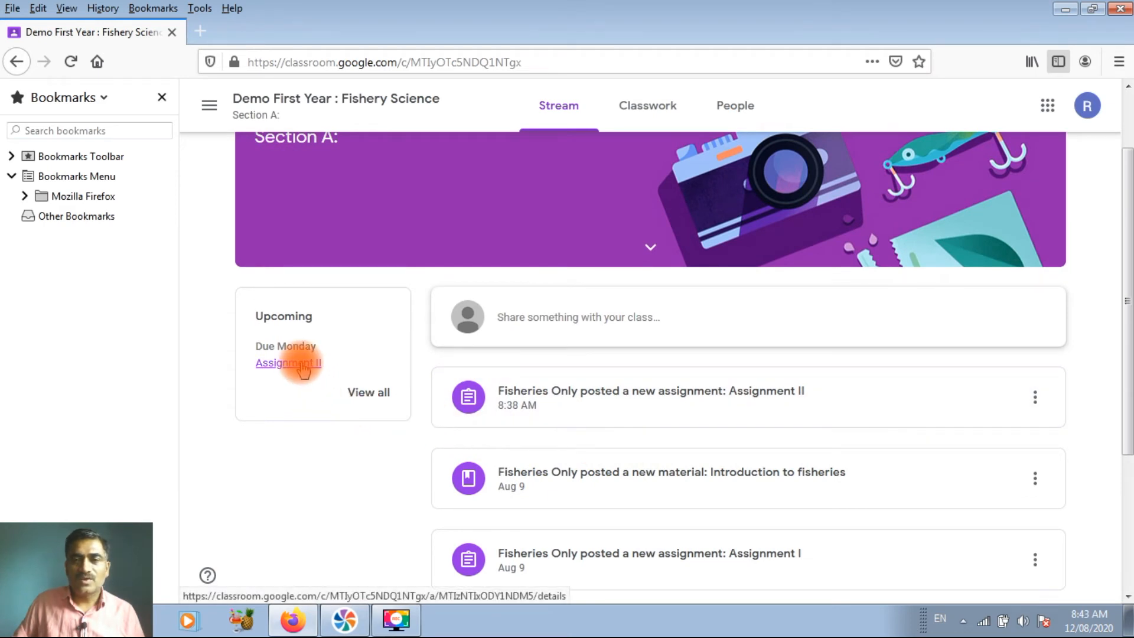
Open the details of Assignment II from the student's own classwork overview and dismiss the private comments tip
click(655, 108)
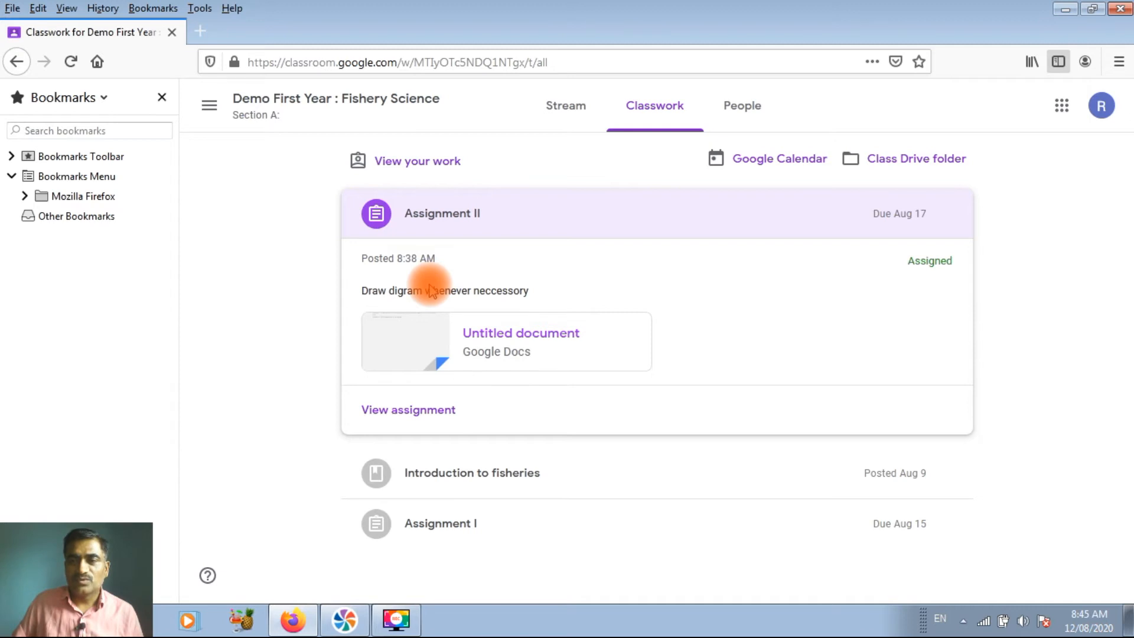
click(430, 167)
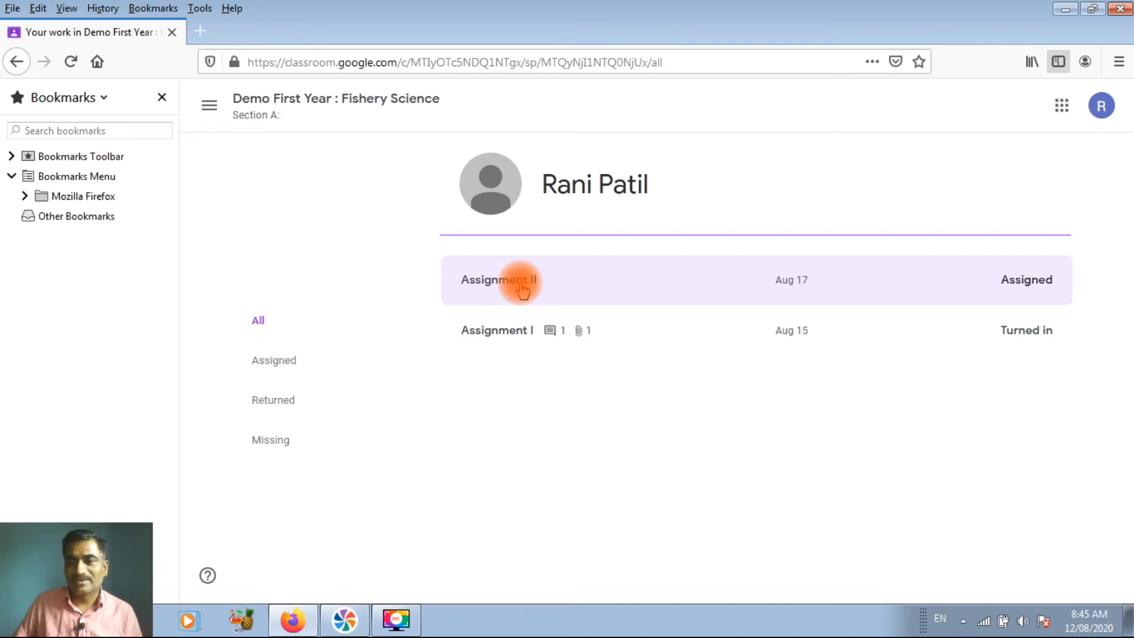
click(522, 290)
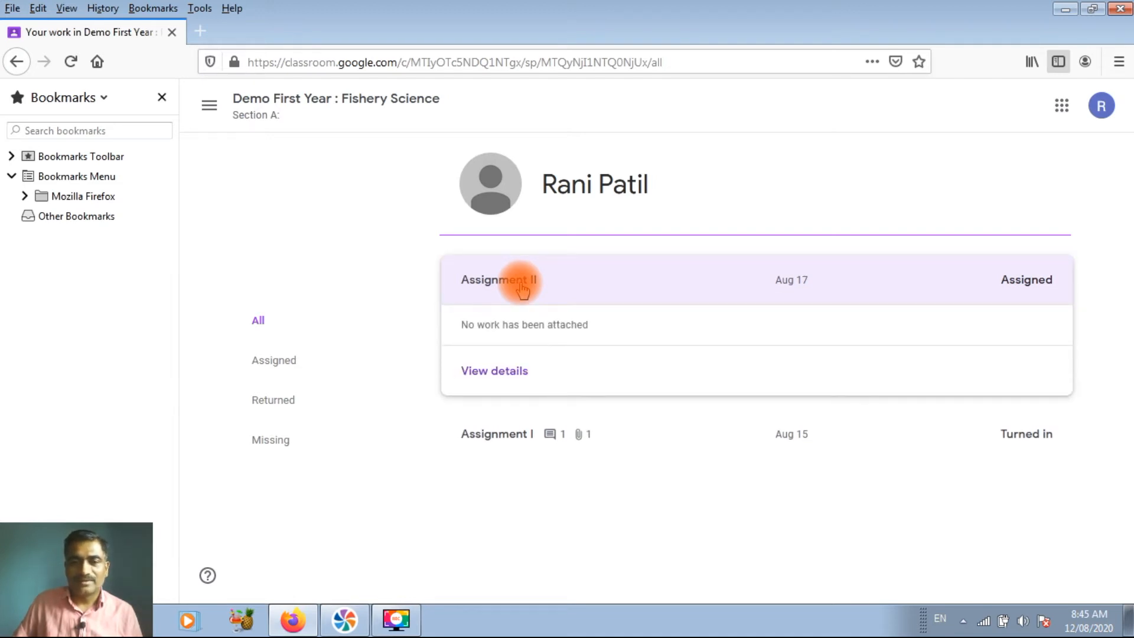
click(512, 371)
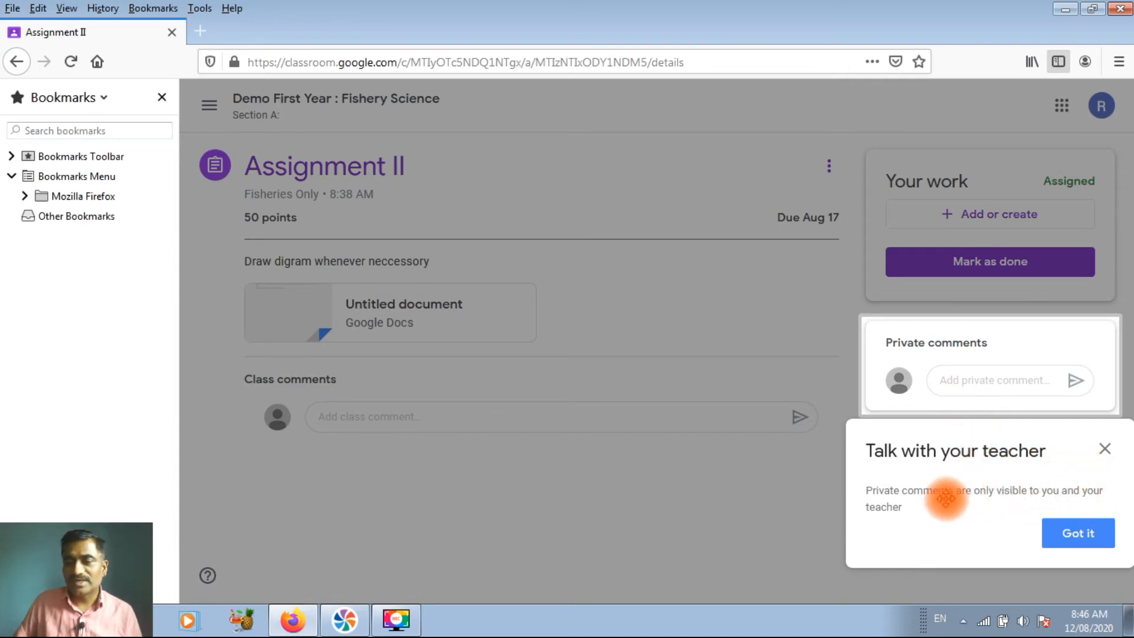
click(1104, 450)
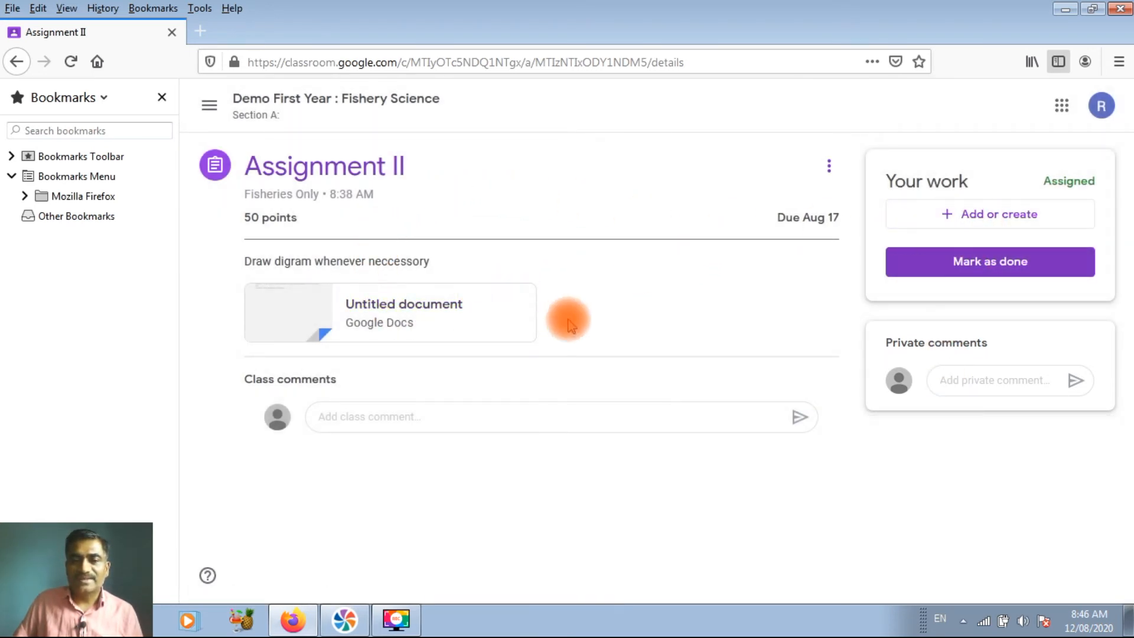
Create a new Google Docs document as the student's work for Assignment II and open it for editing
click(997, 222)
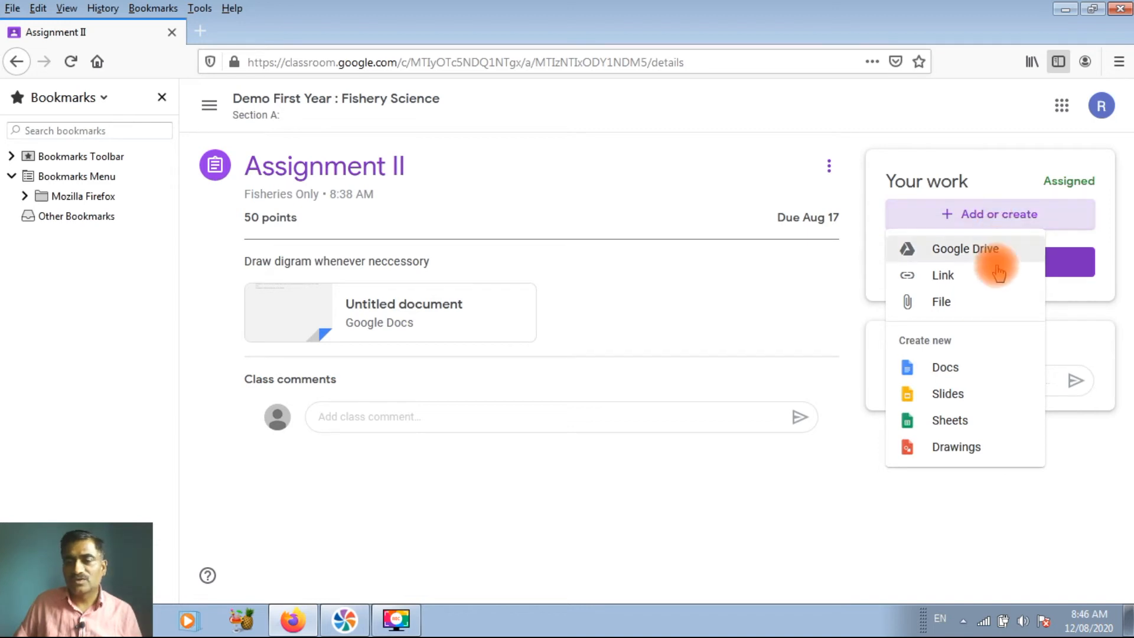
click(945, 368)
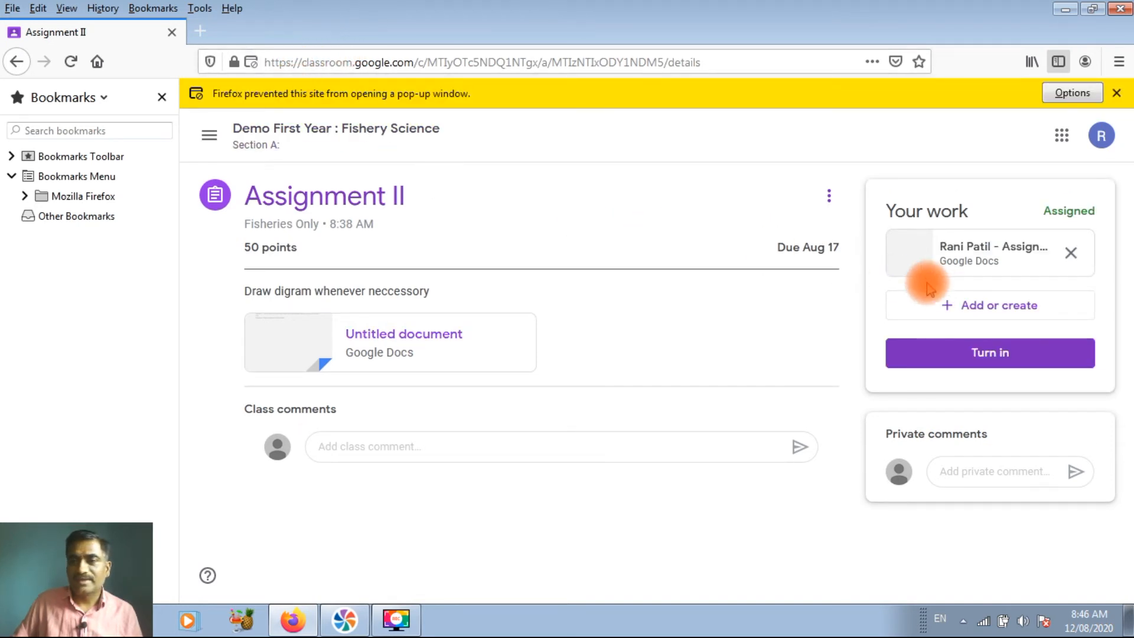
click(1014, 250)
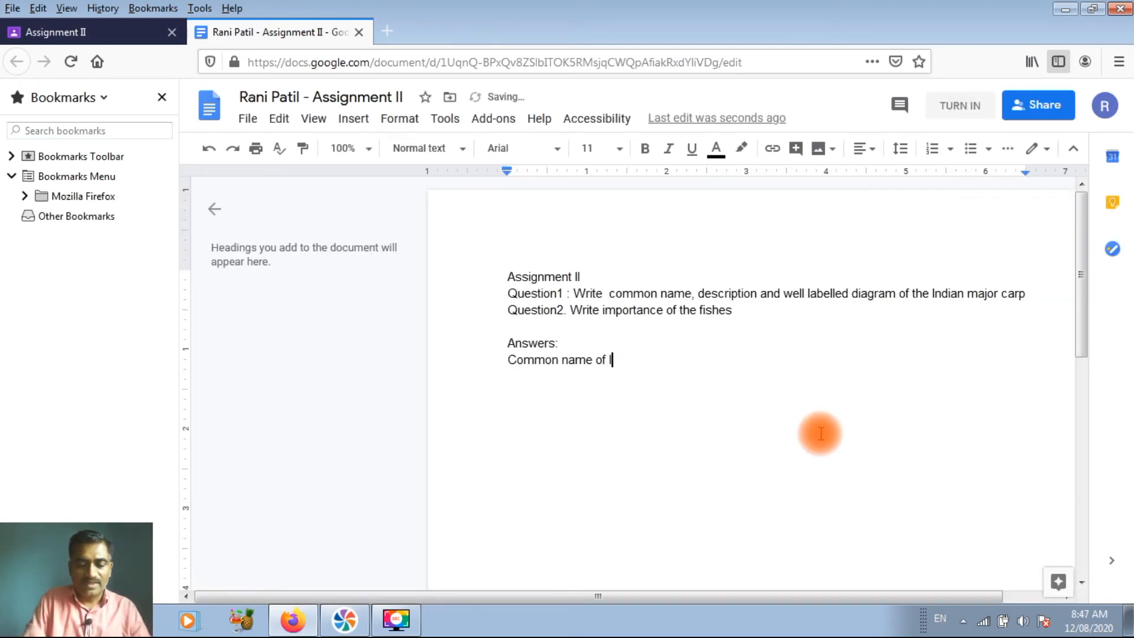
Complete the answer heading as "Common name of IMC" and add a numbered list below it with Catla, Rohu and Mrigal
text(MV)
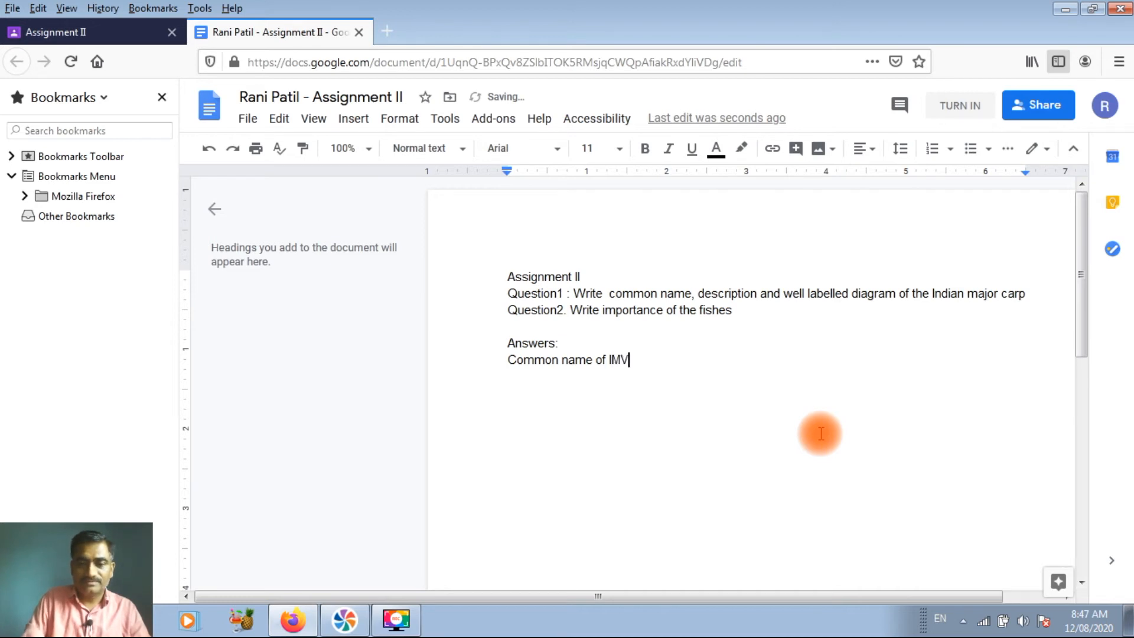
key(BackSpace)
text(C)
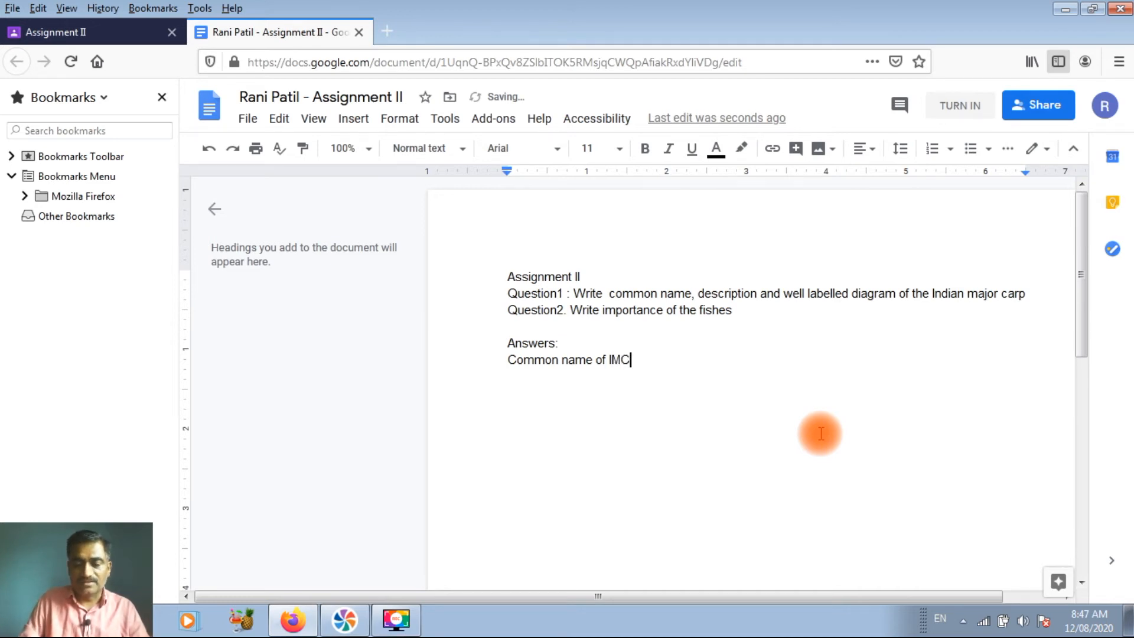
key(Return)
text(1)
text(. C)
text(atla)
key(Return)
text(Rohu)
key(Return)
text(Mrigal)
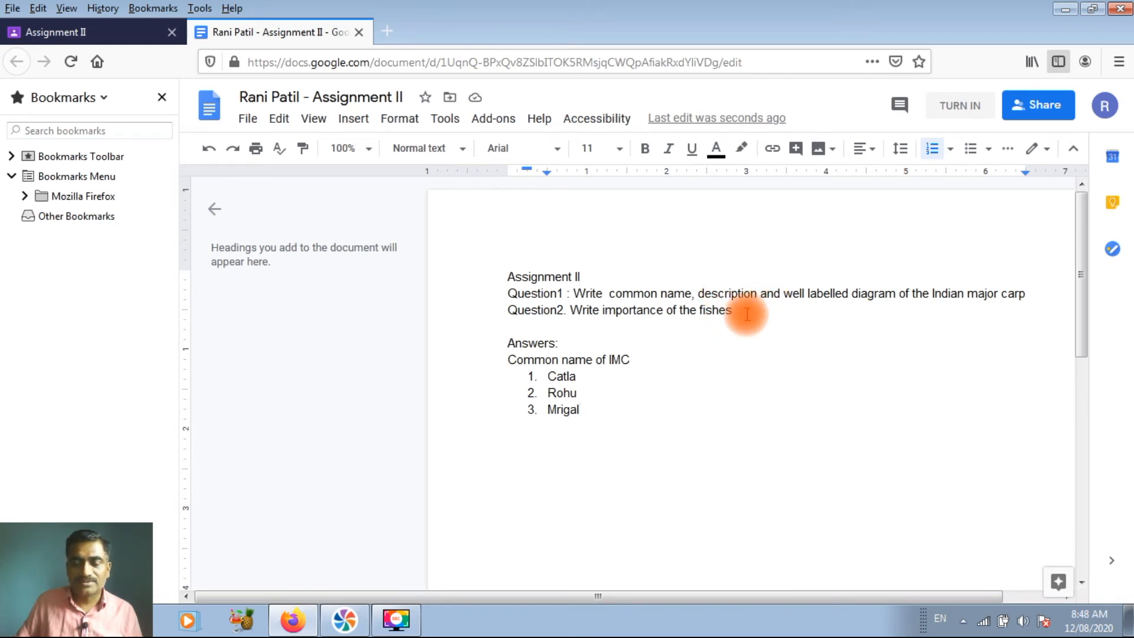
End the numbered list and add the lines "Q2" and "Ans:" below it
key(Return)
key(Return)
text(Q2)
key(Return)
text(Ans:)
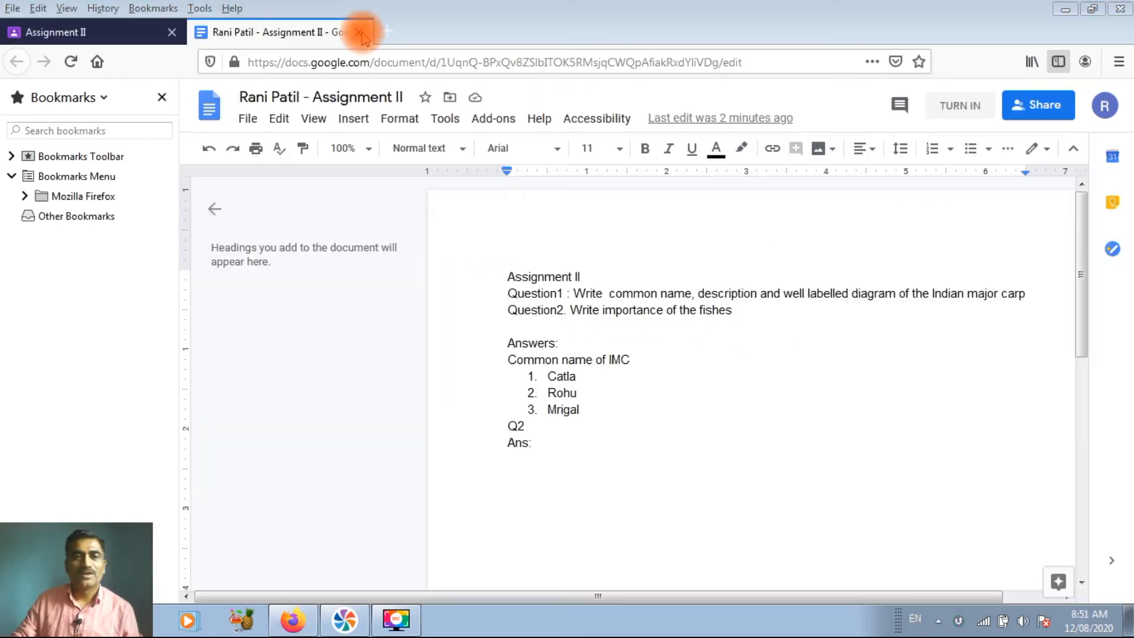
Close the answer document and turn in the attached work for Assignment II
click(357, 32)
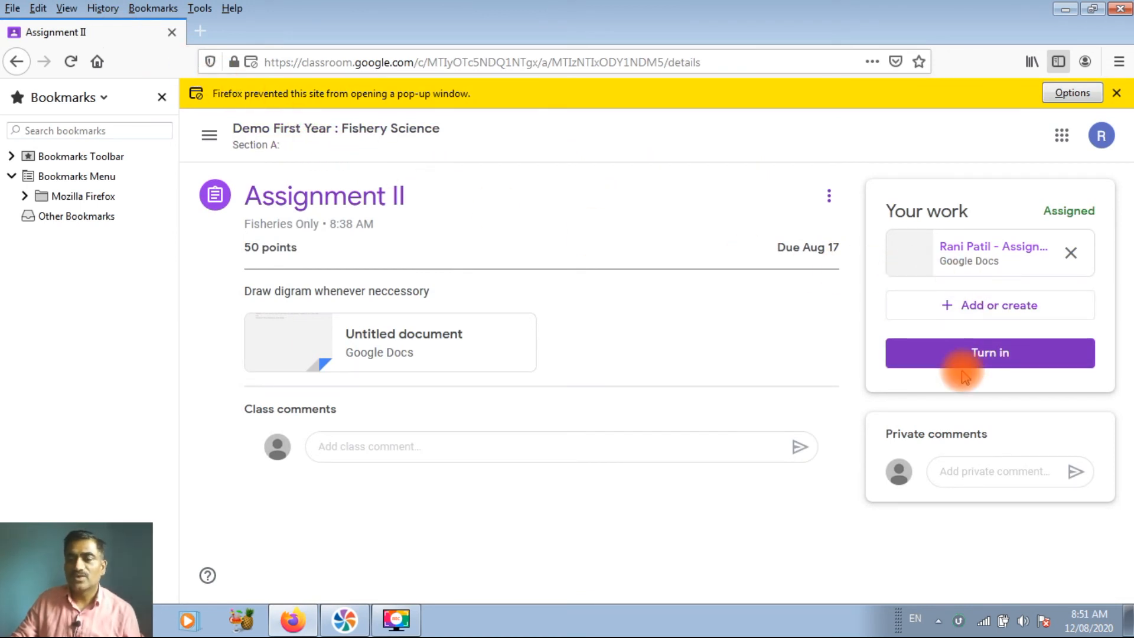
click(992, 359)
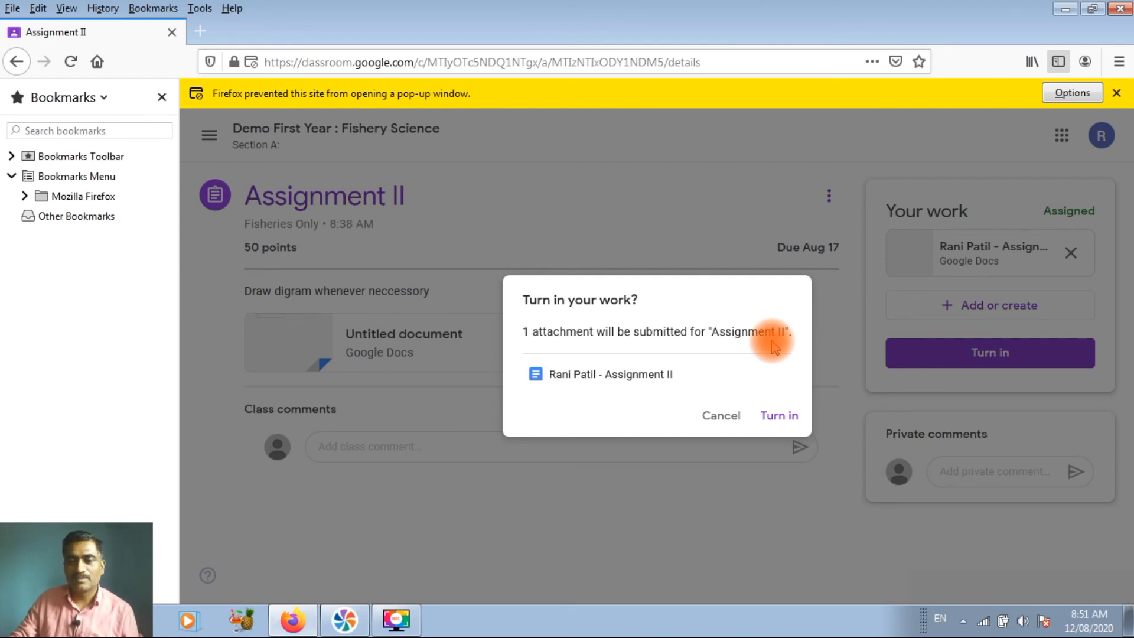
click(785, 415)
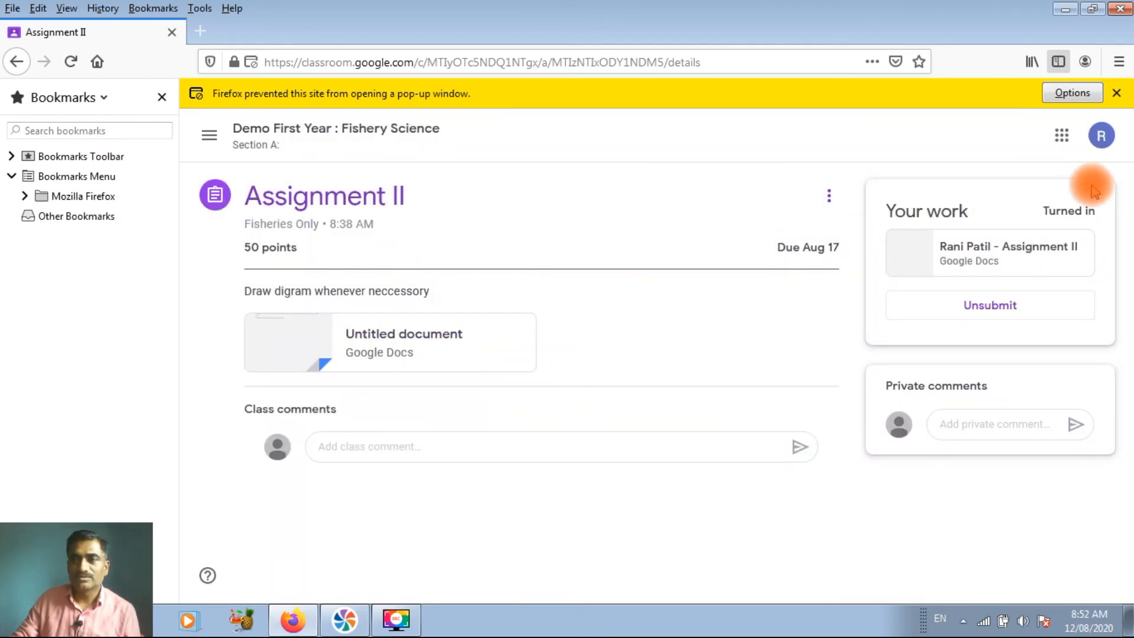
Switch to the teacher's Chrome session and expand the student's Assignment II submission from the class's grades
click(1120, 10)
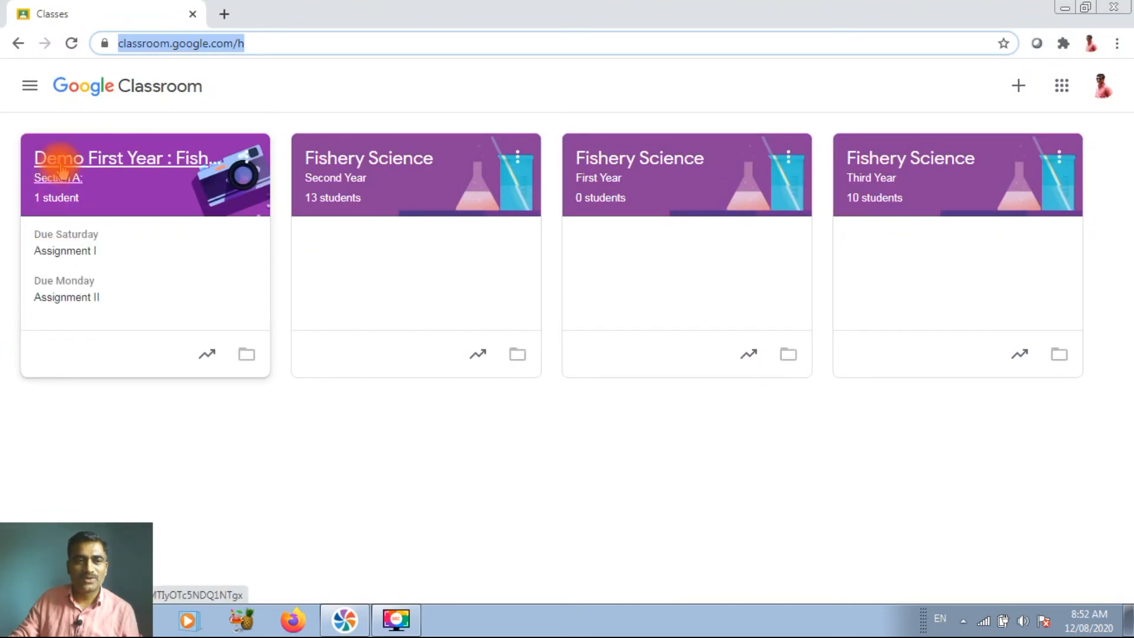
click(62, 171)
click(527, 89)
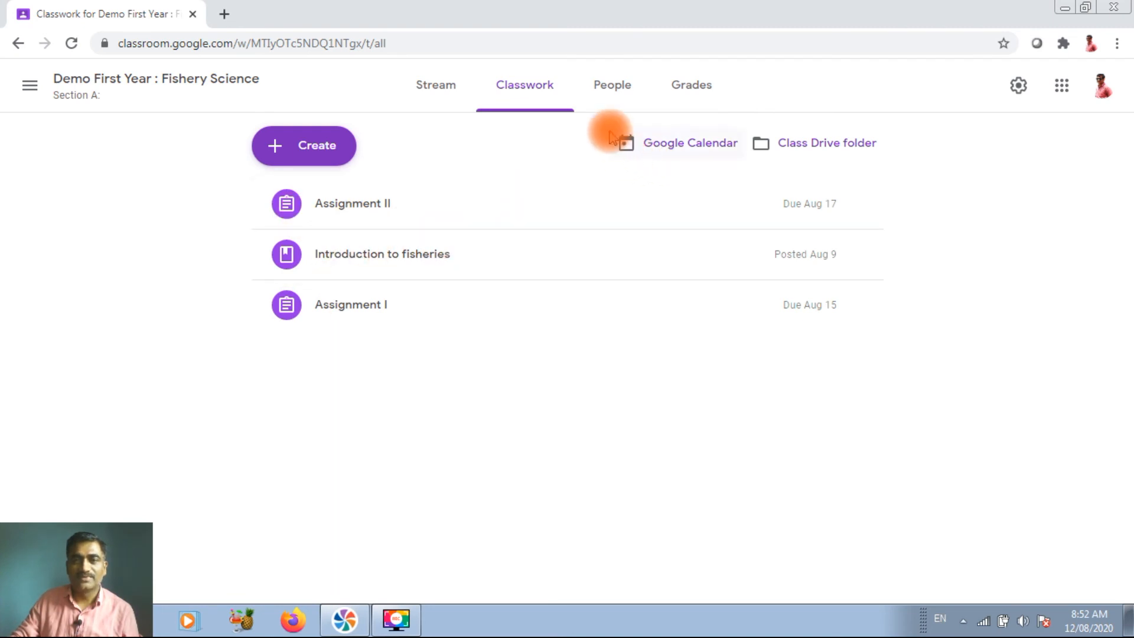
click(705, 88)
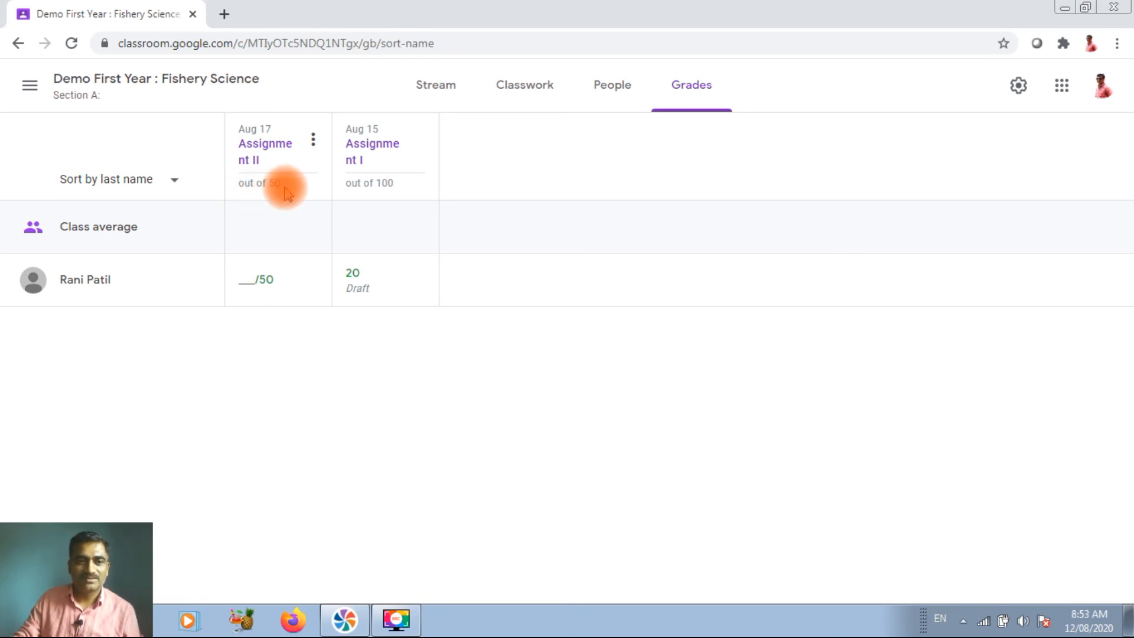
click(101, 289)
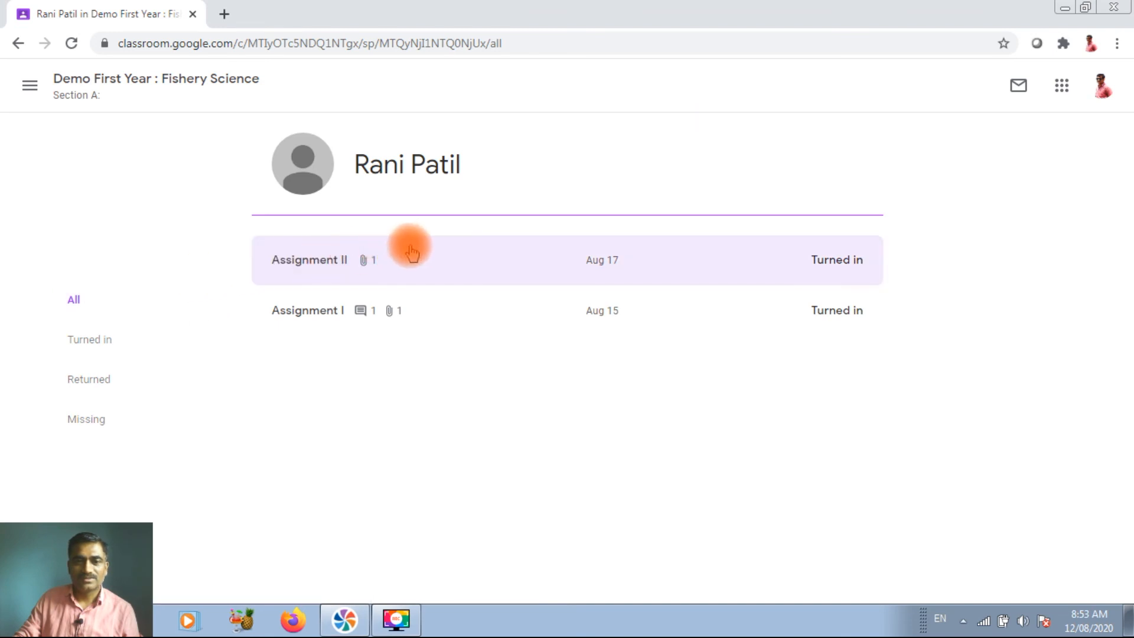
click(606, 265)
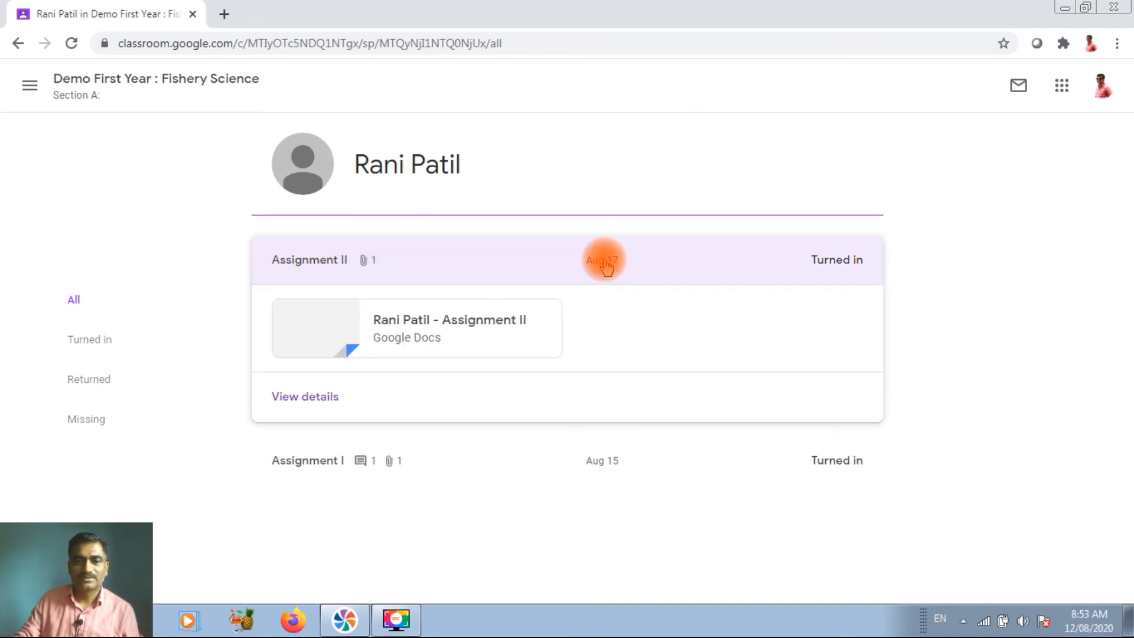
Open the student's submitted Assignment II document for grading and enter a grade of 45 out of 50
click(439, 332)
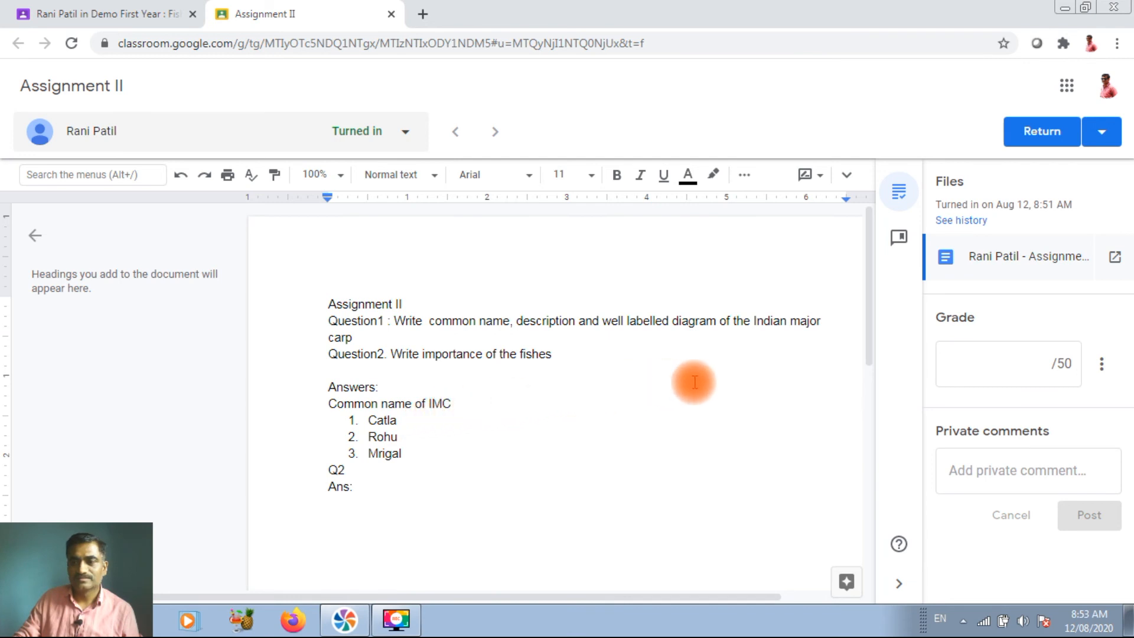
click(1036, 359)
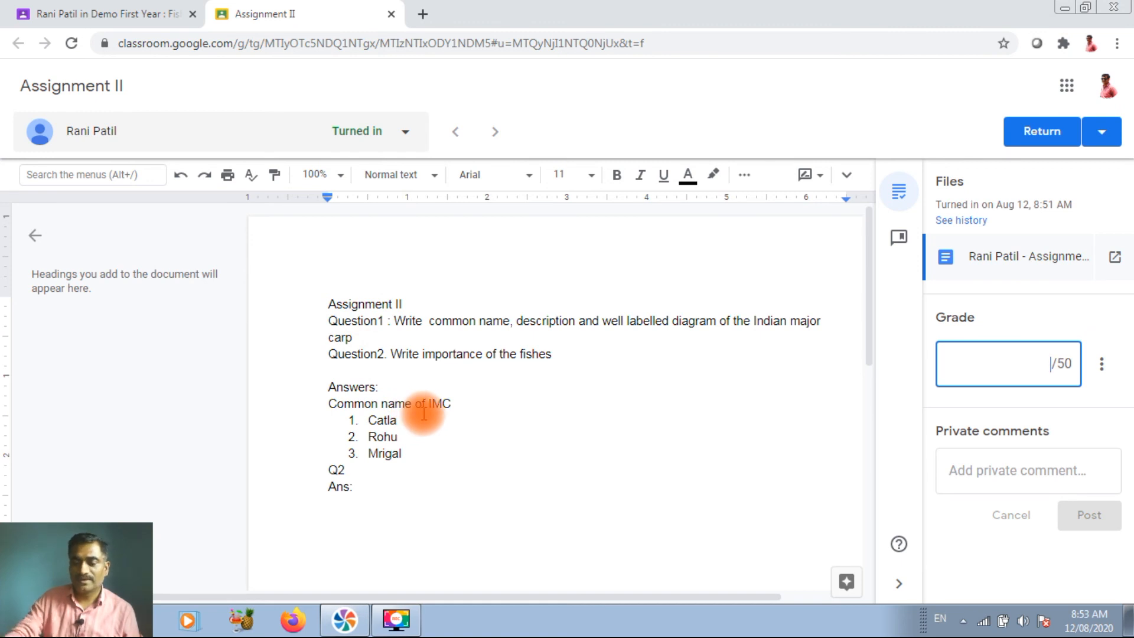
text(4)
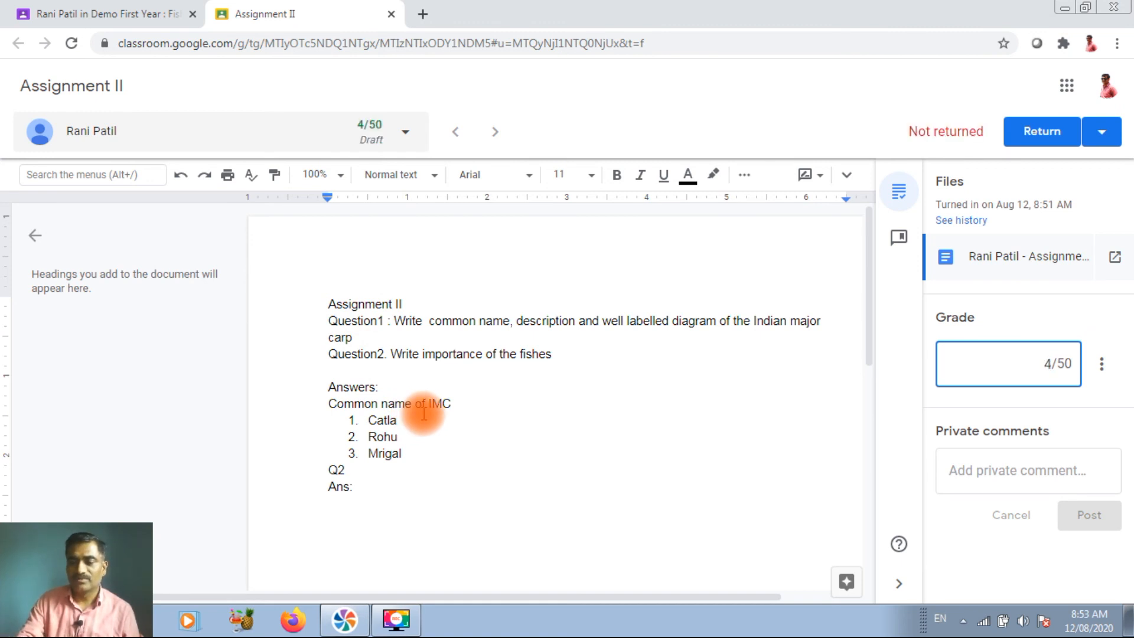
text(5)
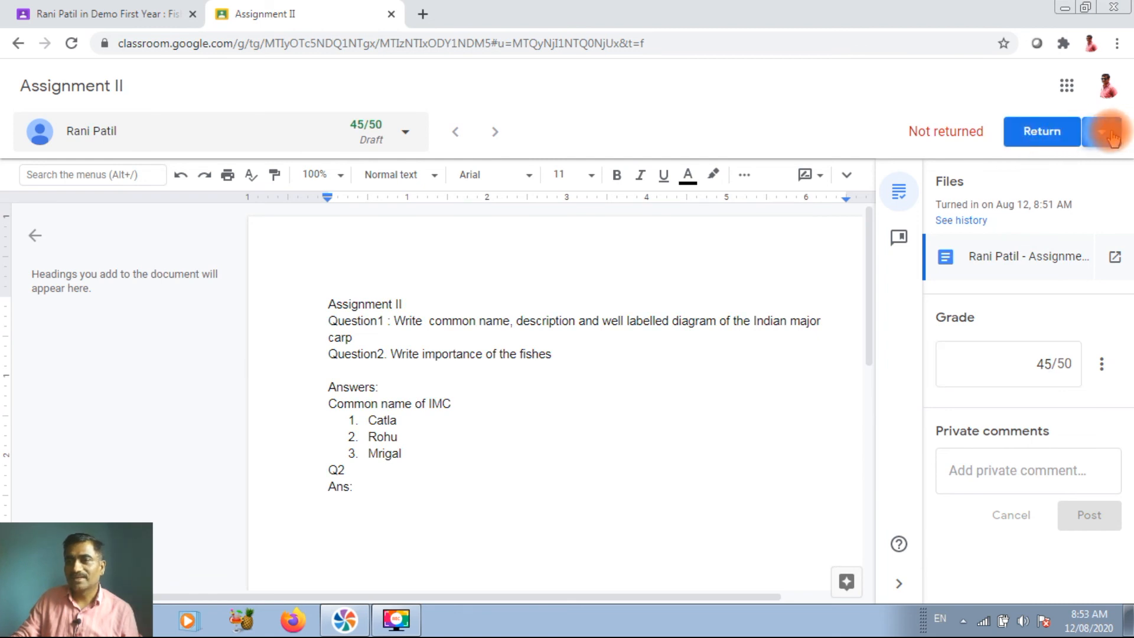
Return the graded Assignment II to the student and confirm the return
click(1090, 142)
click(1033, 169)
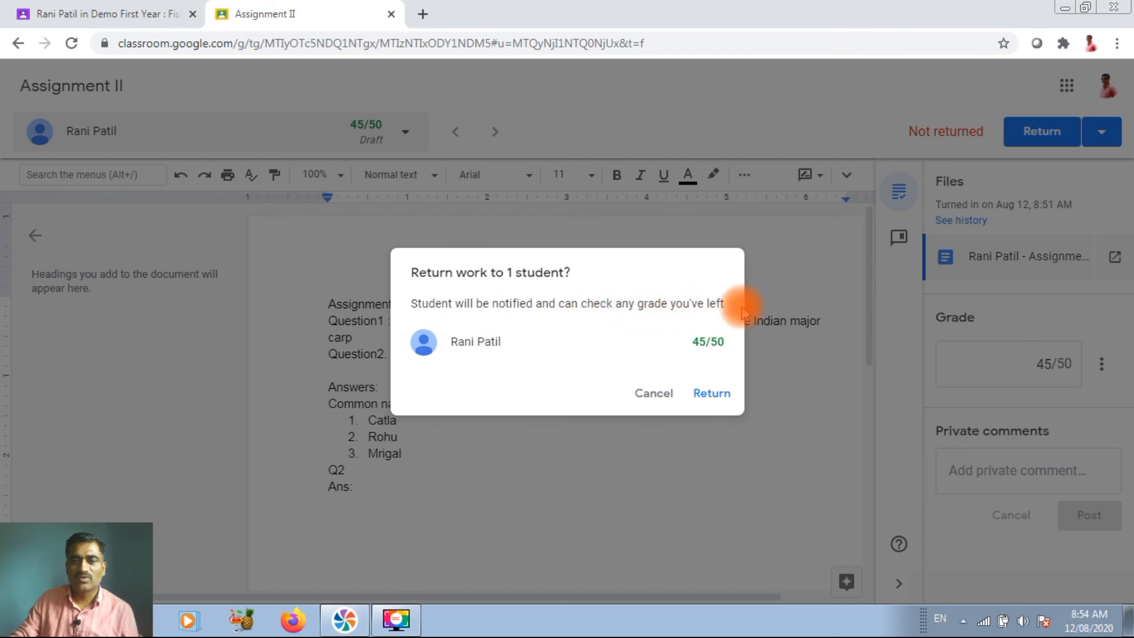
click(724, 394)
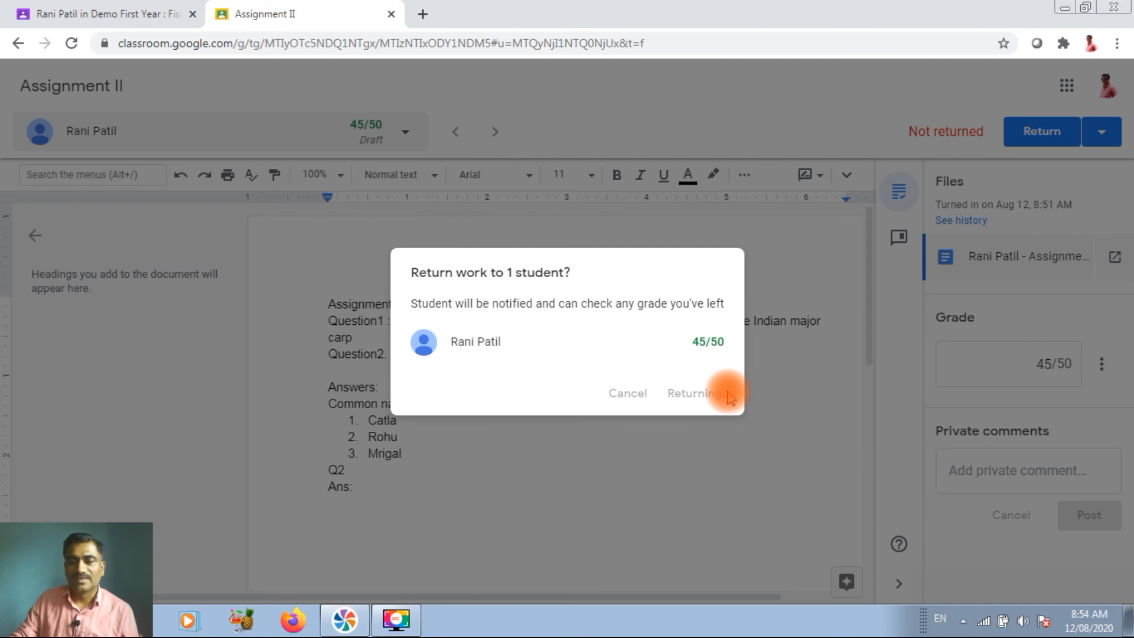